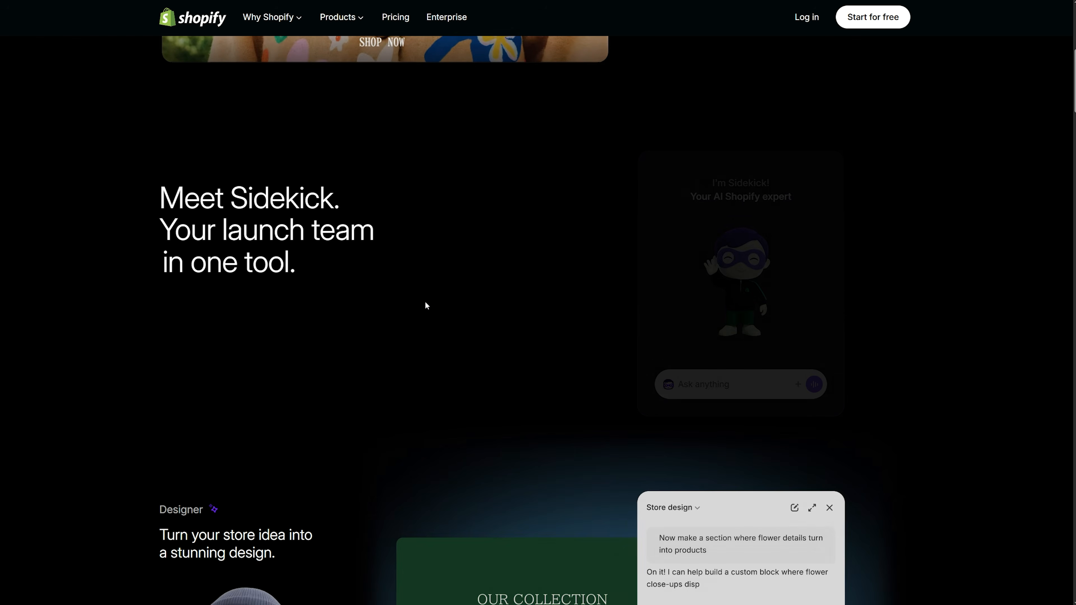
Step: Examine the Shopify Sidekick page, from its AI design, photo, writing, tech support and marketing features to the brand stories and popular prompts
{"action": "scroll", "coordinate": [600, 332], "scroll_direction": "down", "scroll_amount": 3}
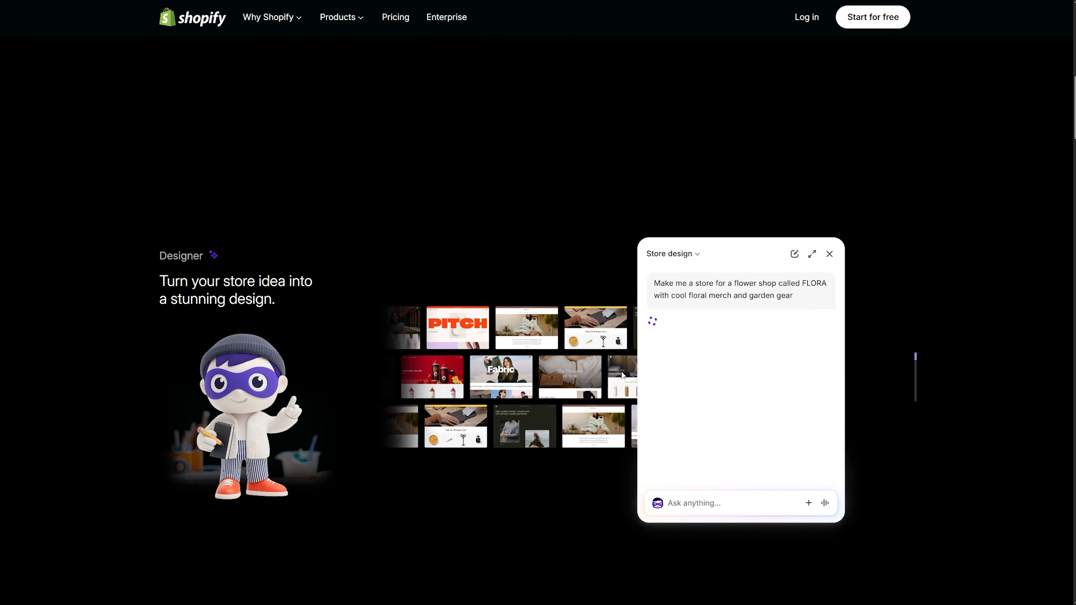
{"action": "scroll", "coordinate": [656, 366], "scroll_direction": "down", "scroll_amount": 7}
{"action": "scroll", "coordinate": [328, 353], "scroll_direction": "down", "scroll_amount": 6}
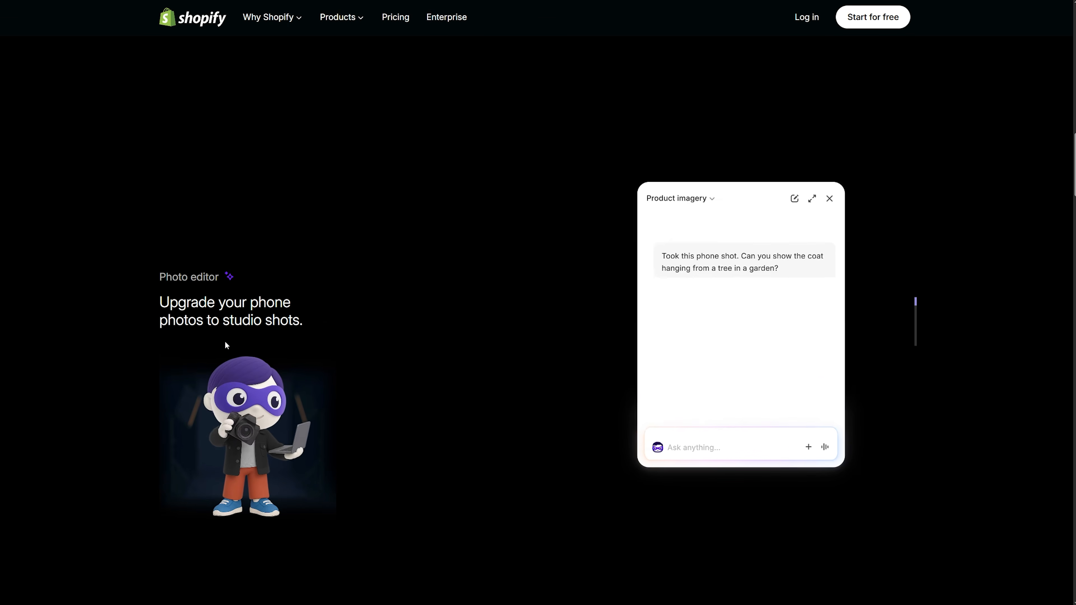
{"action": "scroll", "coordinate": [224, 340], "scroll_direction": "down", "scroll_amount": 6}
{"action": "scroll", "coordinate": [500, 336], "scroll_direction": "down", "scroll_amount": 9}
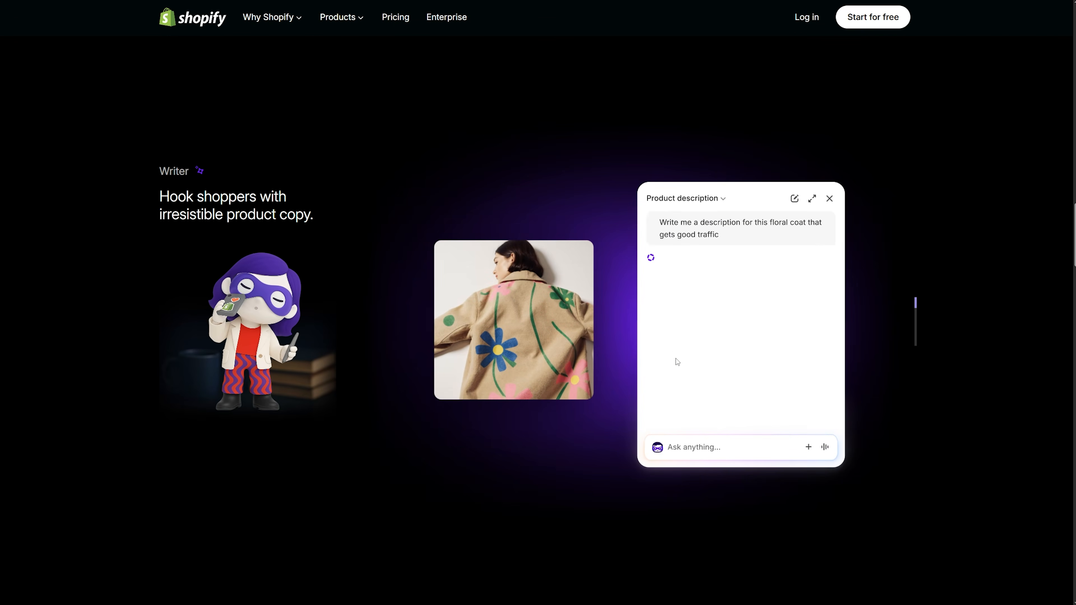
{"action": "scroll", "coordinate": [676, 360], "scroll_direction": "down", "scroll_amount": 9}
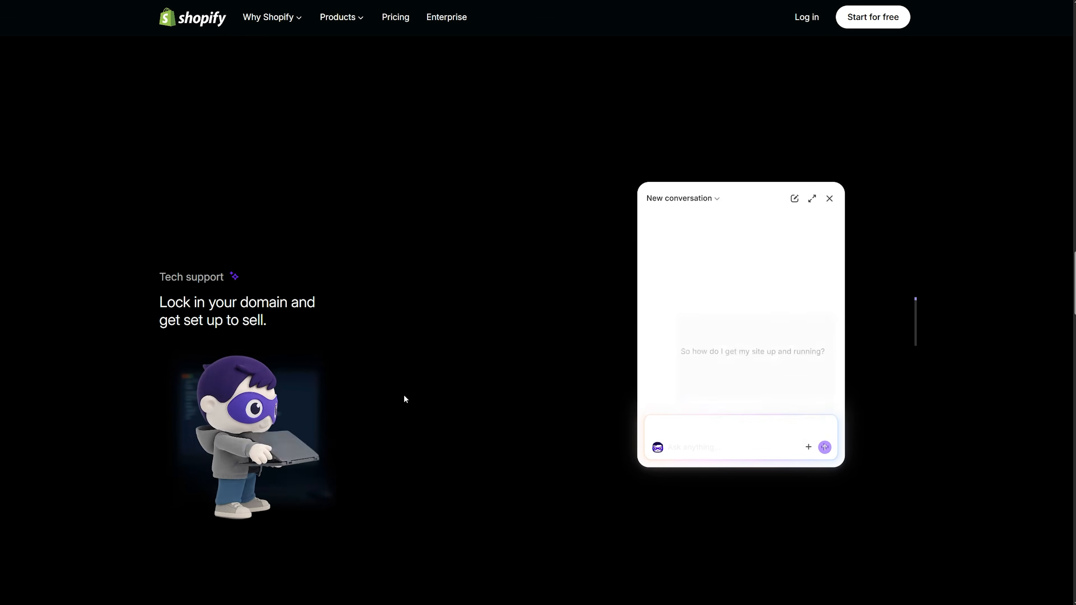
{"action": "scroll", "coordinate": [347, 356], "scroll_direction": "down", "scroll_amount": 3}
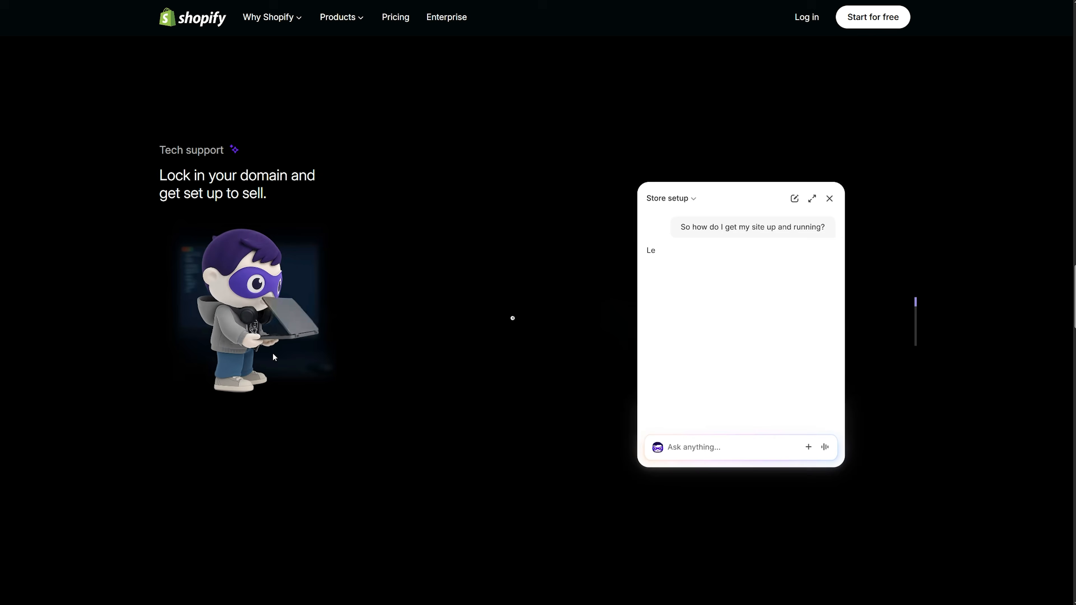
{"action": "scroll", "coordinate": [322, 362], "scroll_direction": "down", "scroll_amount": 3}
{"action": "scroll", "coordinate": [323, 362], "scroll_direction": "down", "scroll_amount": 10}
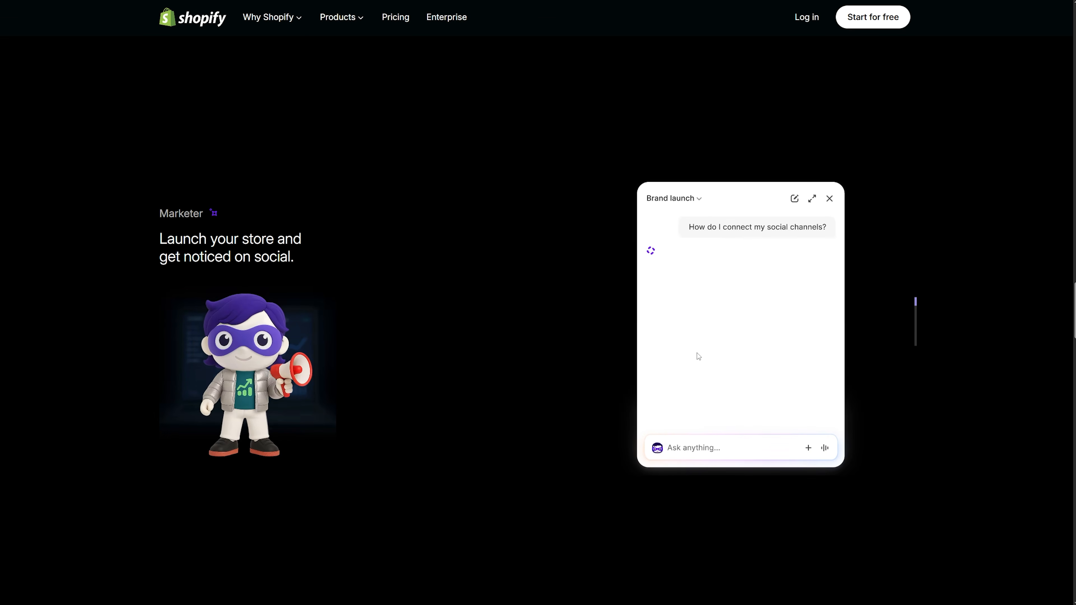
{"action": "scroll", "coordinate": [697, 356], "scroll_direction": "down", "scroll_amount": 1}
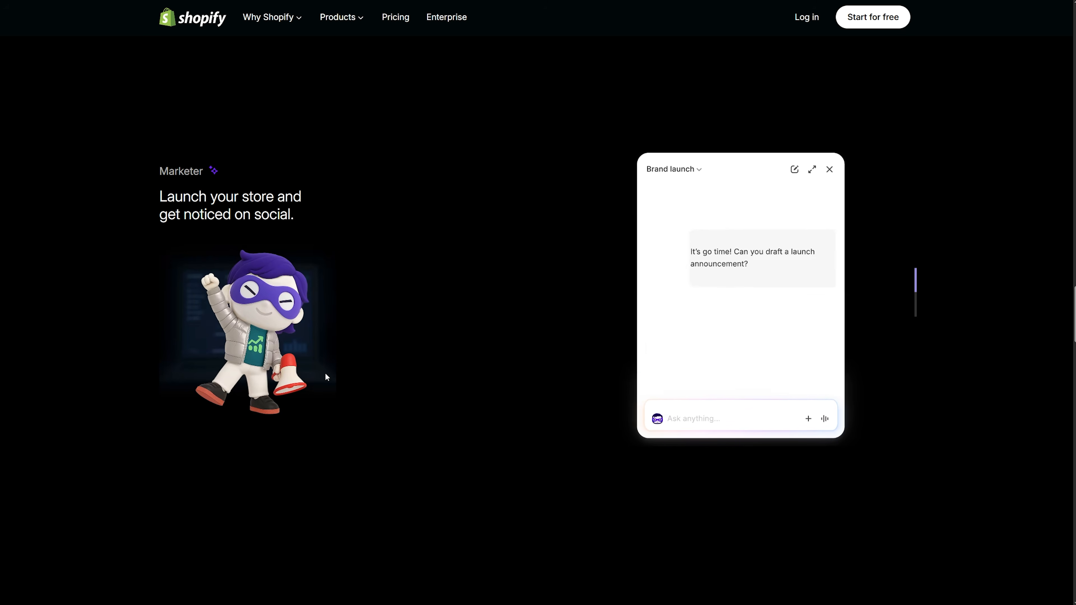
{"action": "scroll", "coordinate": [325, 372], "scroll_direction": "down", "scroll_amount": 10}
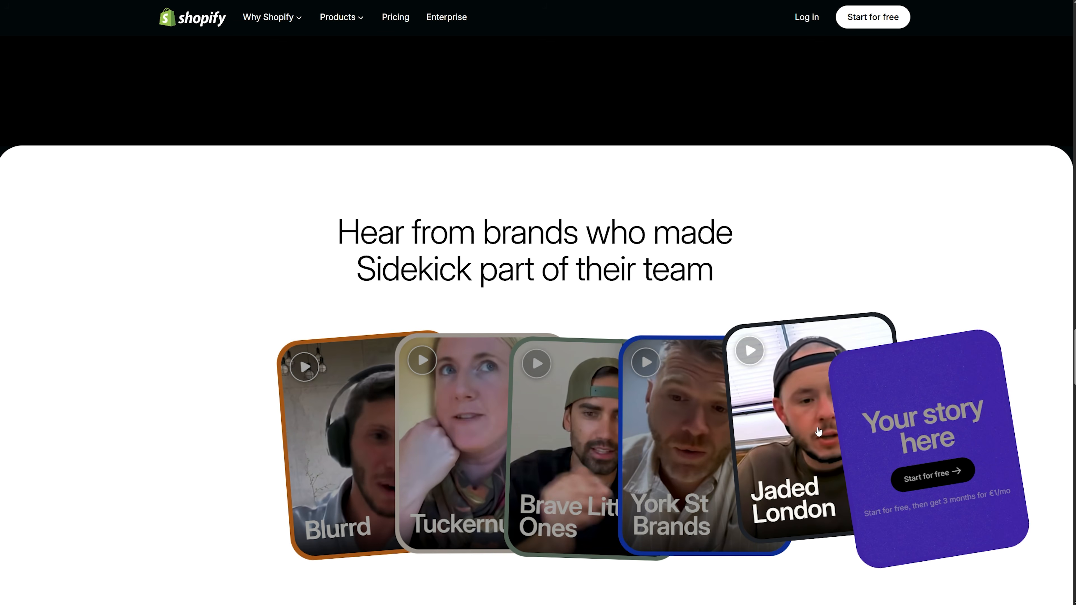
{"action": "scroll", "coordinate": [903, 429], "scroll_direction": "down", "scroll_amount": 2}
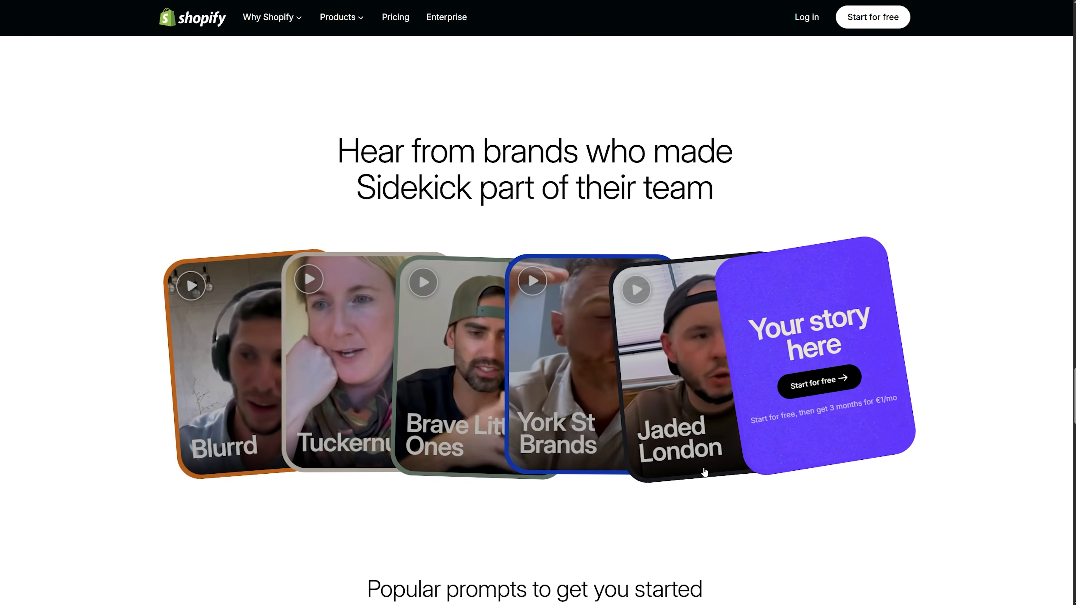
{"action": "scroll", "coordinate": [914, 426], "scroll_direction": "down", "scroll_amount": 9}
{"action": "scroll", "coordinate": [308, 311], "scroll_direction": "down", "scroll_amount": 1}
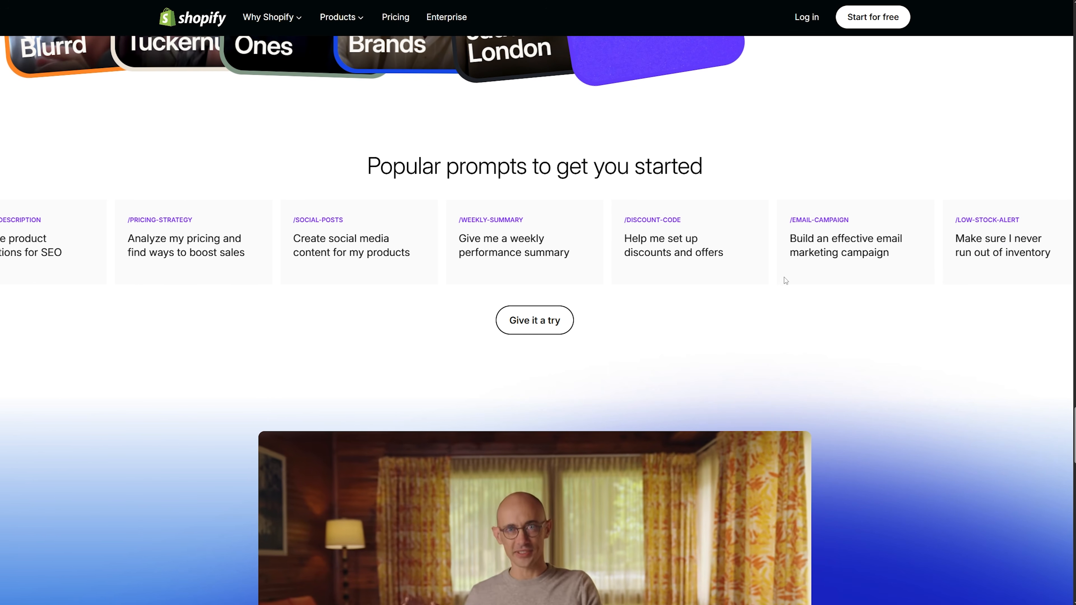
{"action": "scroll", "coordinate": [949, 330], "scroll_direction": "down", "scroll_amount": 1}
{"action": "scroll", "coordinate": [834, 358], "scroll_direction": "down", "scroll_amount": 5}
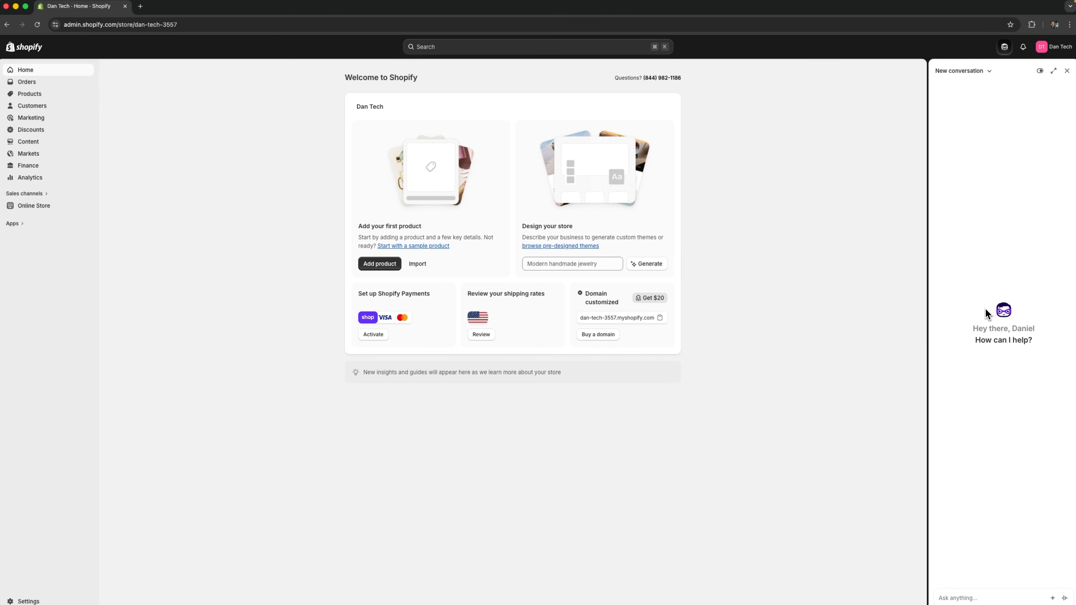
Step: Ask Sidekick to add a first product, a minimalist LED desk lamp with touch control, with a compelling description and a competitive price
{"action": "left_click", "coordinate": [1004, 52]}
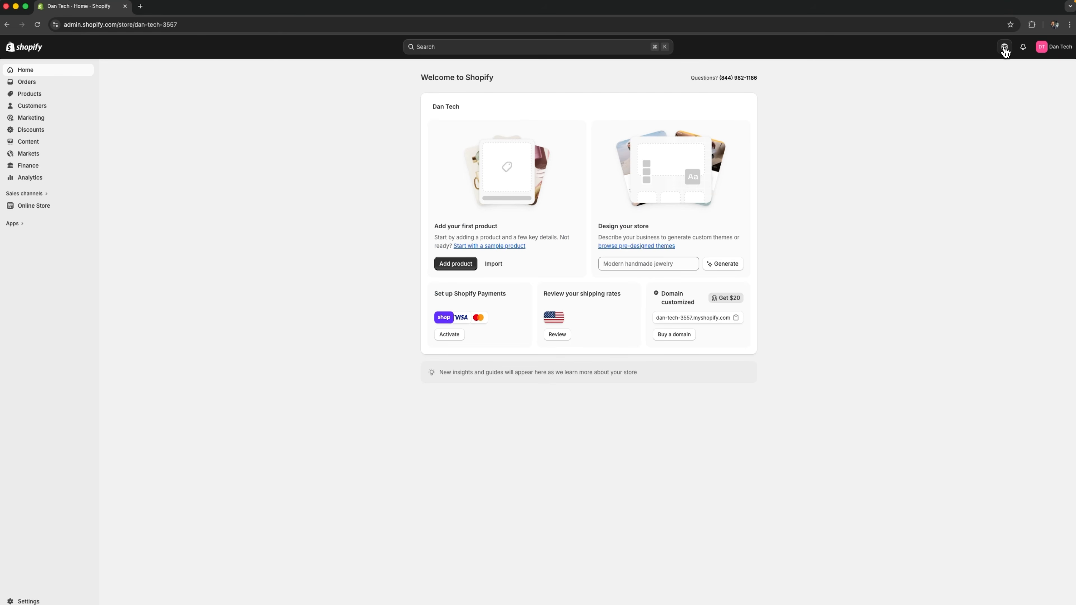
{"action": "left_click", "coordinate": [1005, 52]}
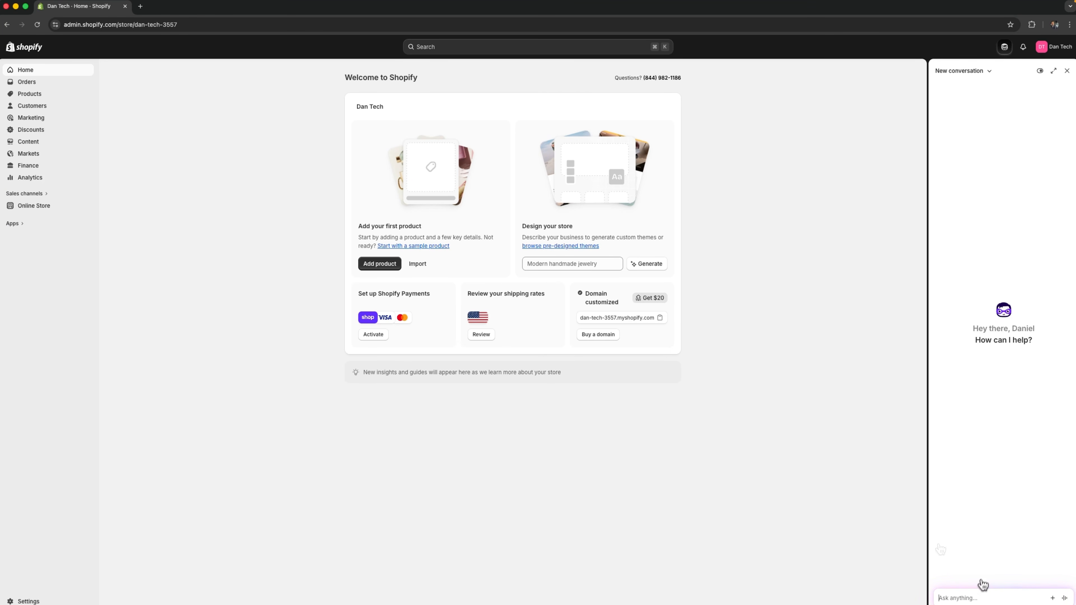
{"action": "type", "text": "I'm starting a tech store. Can you help me add my first product? It's a minimalist LED desk lamp with touch control. Please generate a compelling description and suggest a competitive price."}
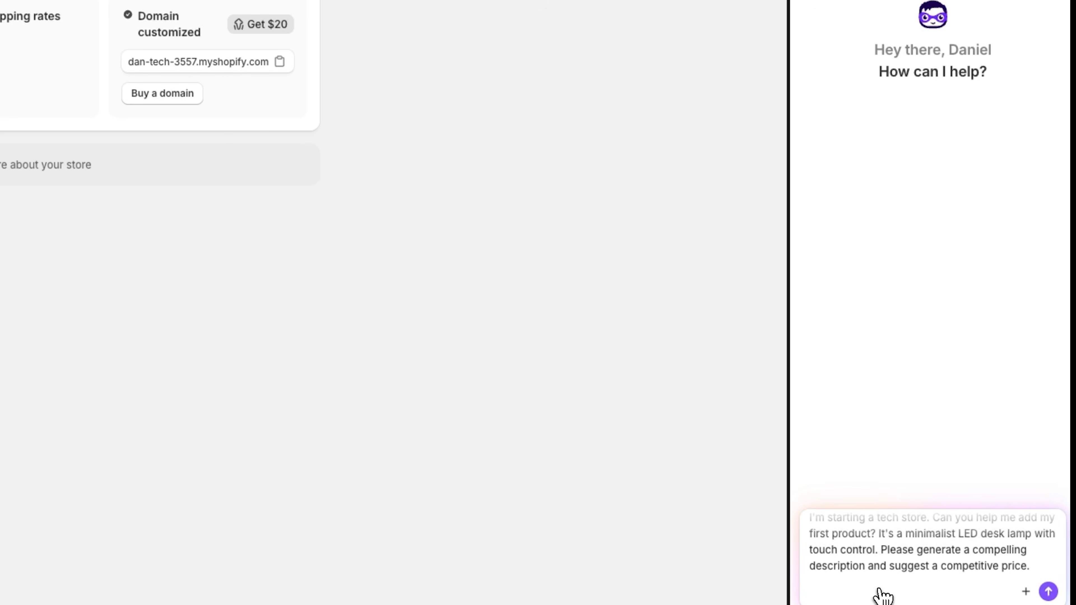
{"action": "scroll", "coordinate": [878, 581], "scroll_direction": "up", "scroll_amount": 1}
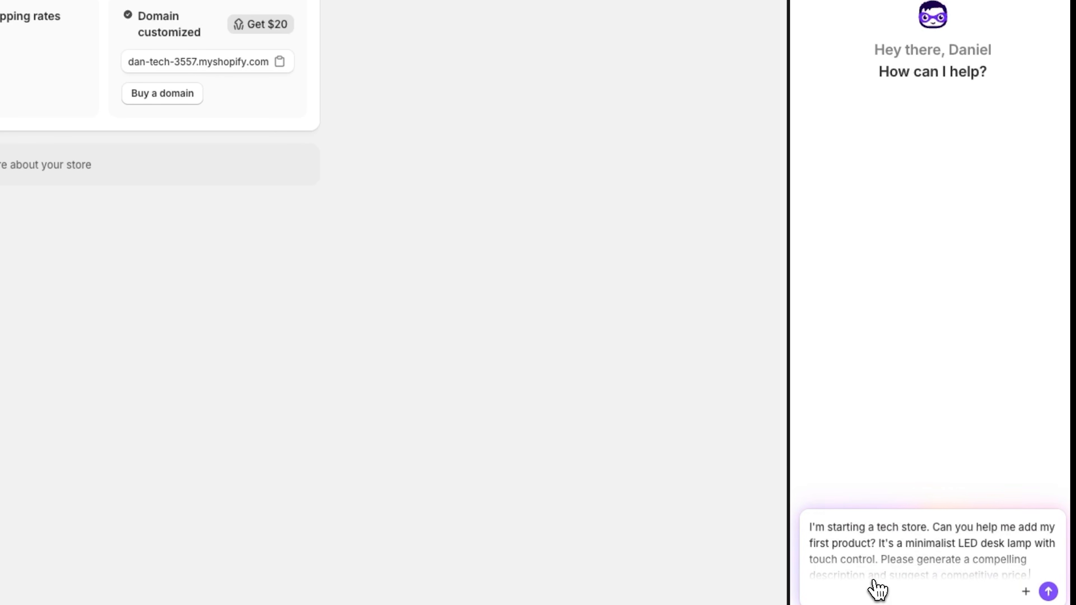
{"action": "scroll", "coordinate": [878, 566], "scroll_direction": "down", "scroll_amount": 1}
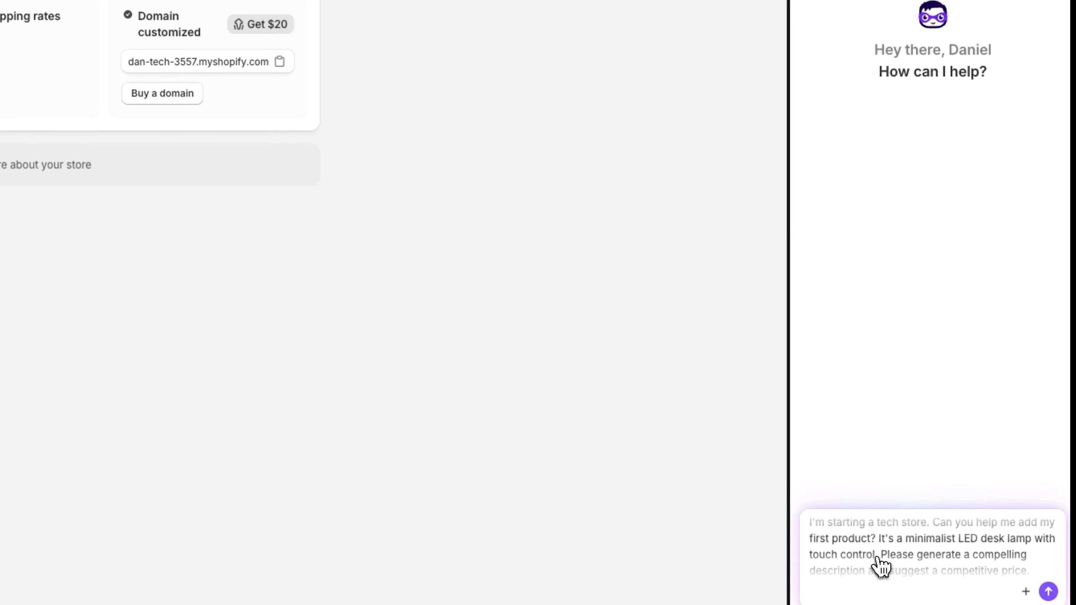
{"action": "key", "text": "Return"}
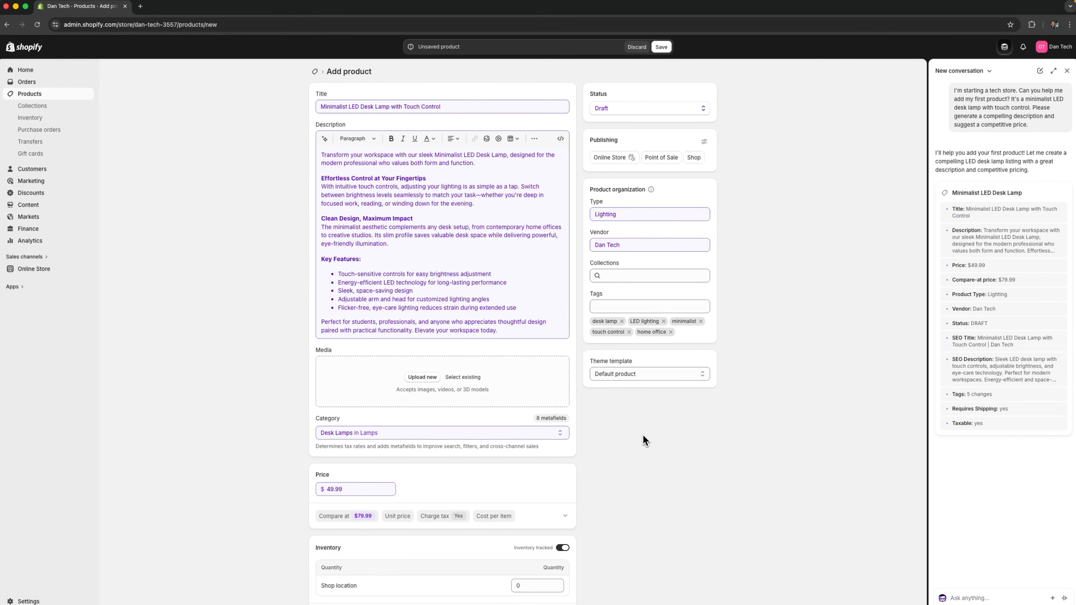
Step: Ask Sidekick for a high-quality professional product image showing the lamp on a modern wooden desk in a bright, clean home office environment
{"action": "scroll", "coordinate": [643, 440], "scroll_direction": "down", "scroll_amount": 1}
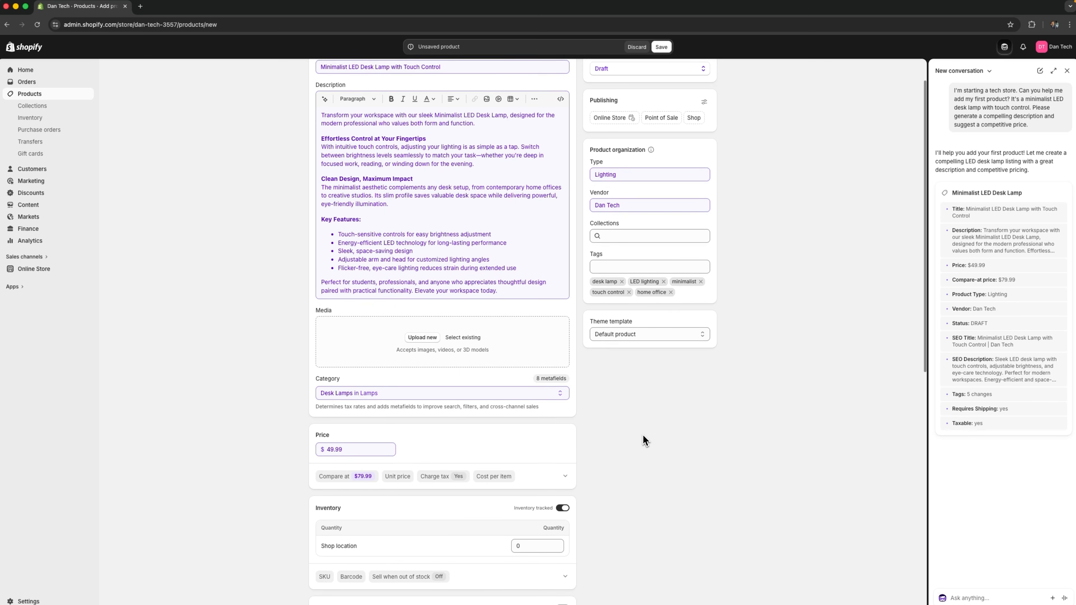
{"action": "scroll", "coordinate": [642, 434], "scroll_direction": "up", "scroll_amount": 1}
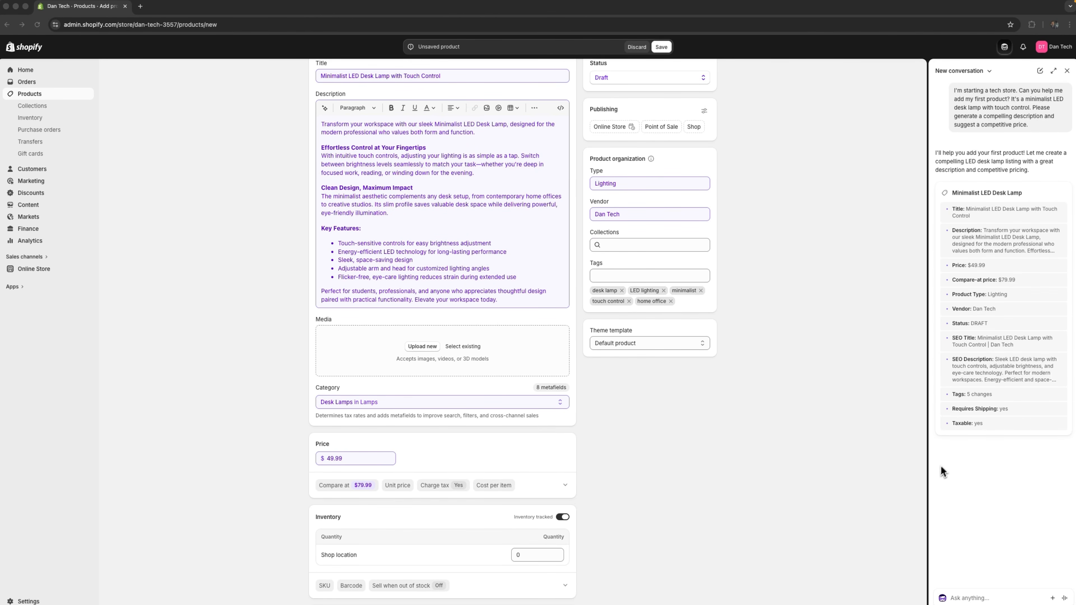
{"action": "left_click", "coordinate": [965, 598]}
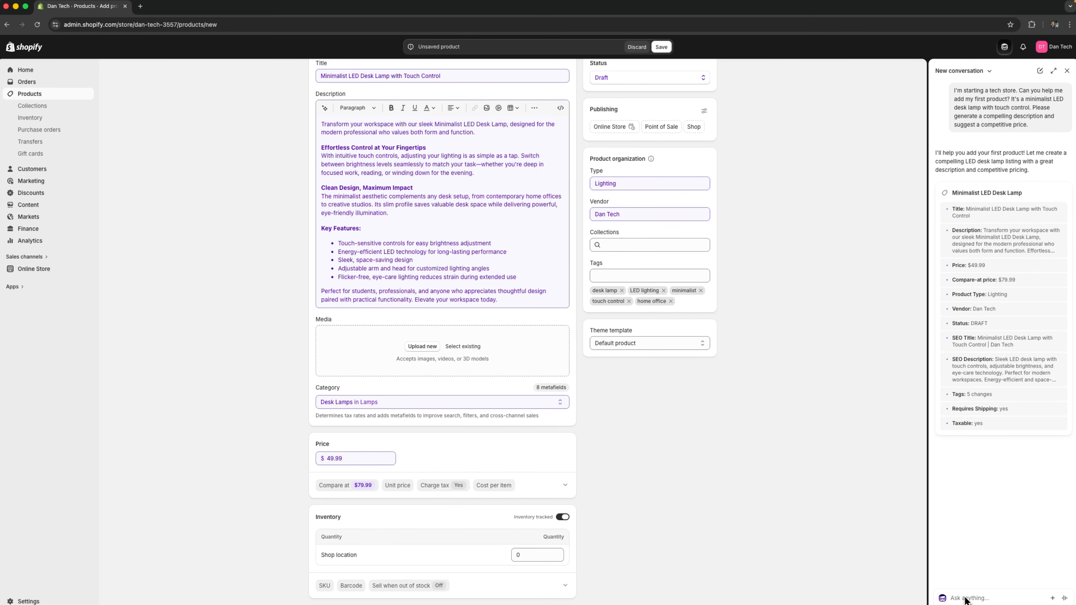
{"action": "type", "text": "That looks great. Now, generate a high-quality, professional product image for this minimalist LED desk lamp. Show it placed on a modern wooden desk in a bright, clean home office environment."}
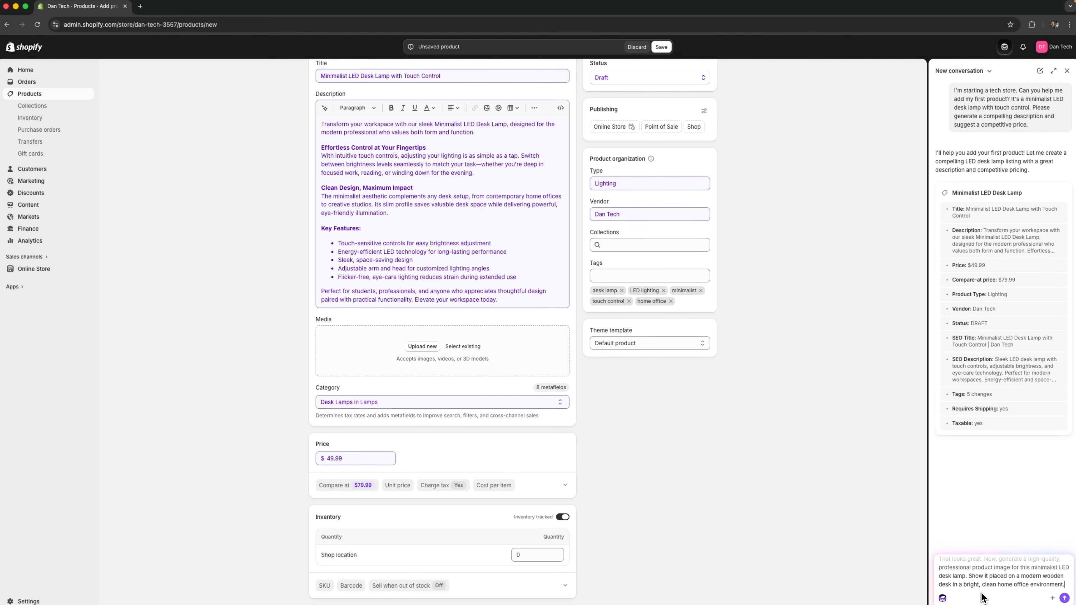
{"action": "left_click", "coordinate": [1065, 599]}
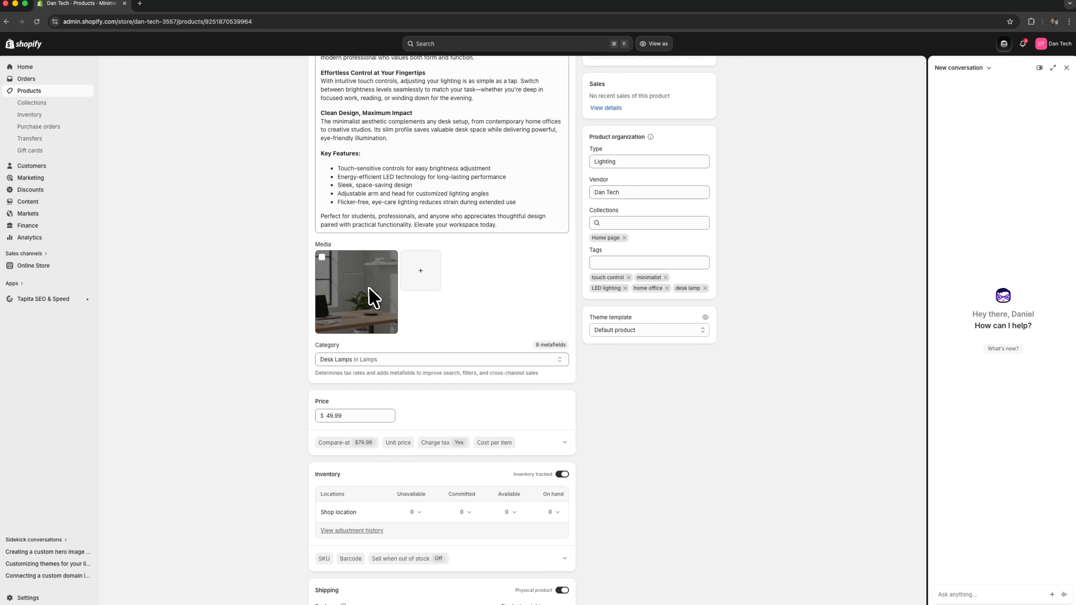
Step: Edit the lamp's product image with a generated background, placing the lamp on a clean, minimalist white marble table with soft cinematic lighting
{"action": "left_click", "coordinate": [371, 297]}
{"action": "left_click", "coordinate": [961, 337]}
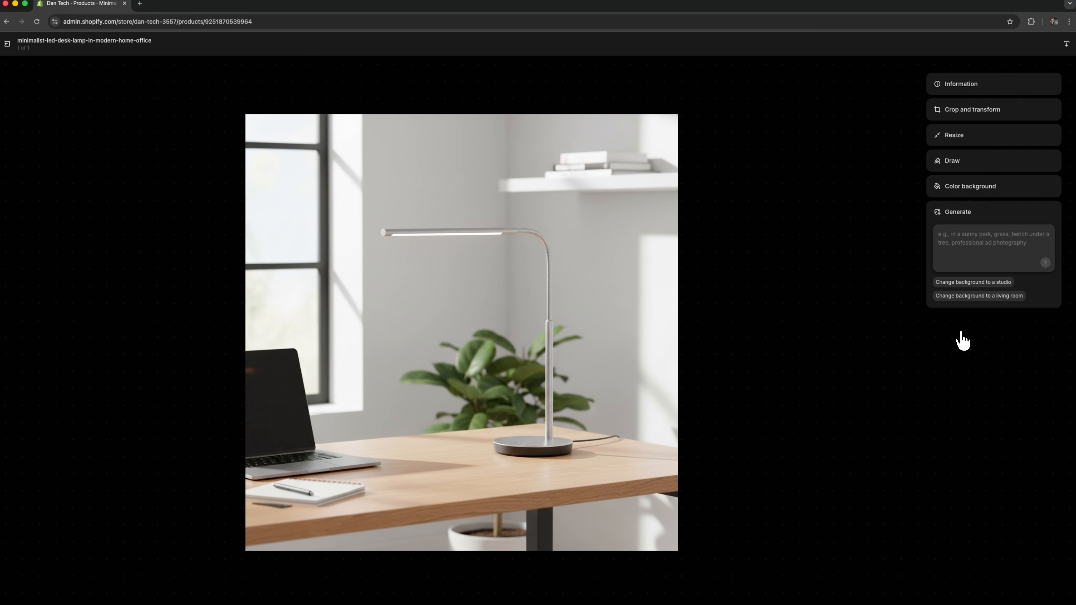
{"action": "left_click", "coordinate": [963, 233]}
{"action": "type", "text": "Remove the background from this photo and place the lamp on a clean, minimalist white marble table with soft cinematic lighting."}
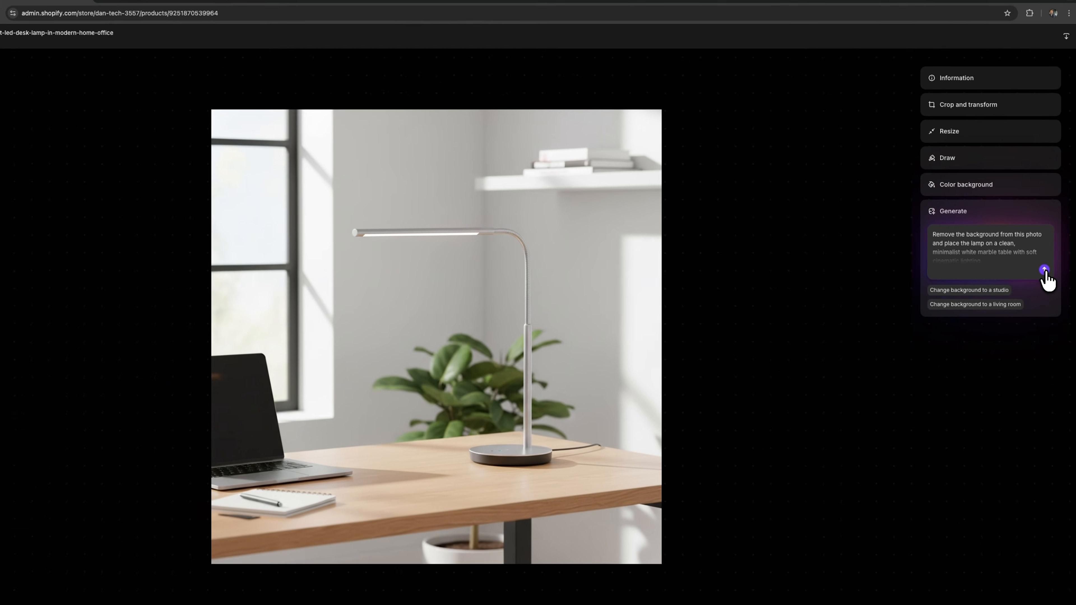
{"action": "left_click", "coordinate": [1044, 270]}
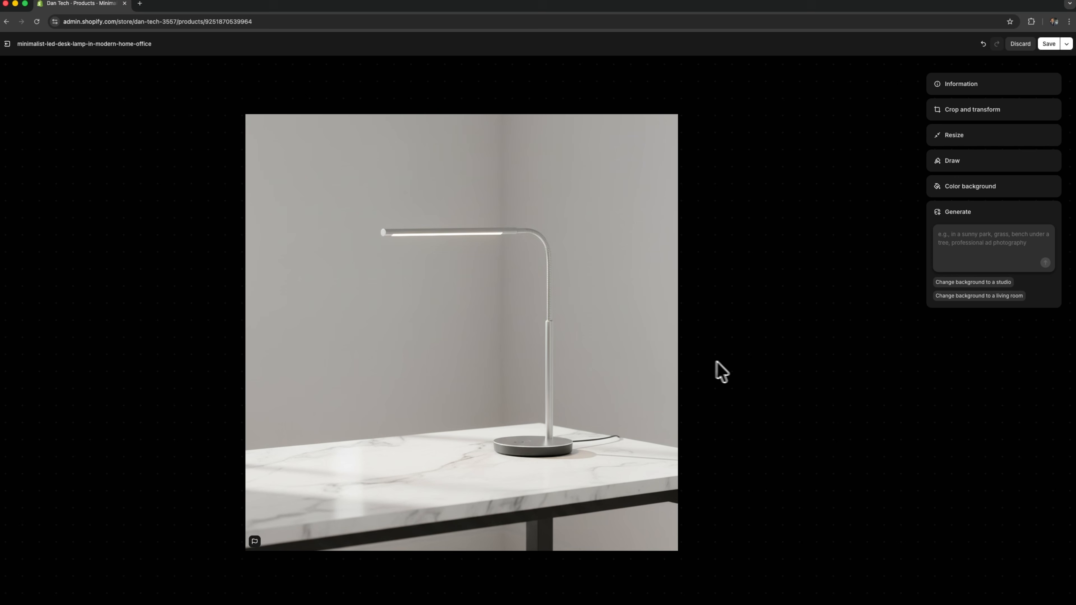
{"action": "left_click", "coordinate": [964, 167]}
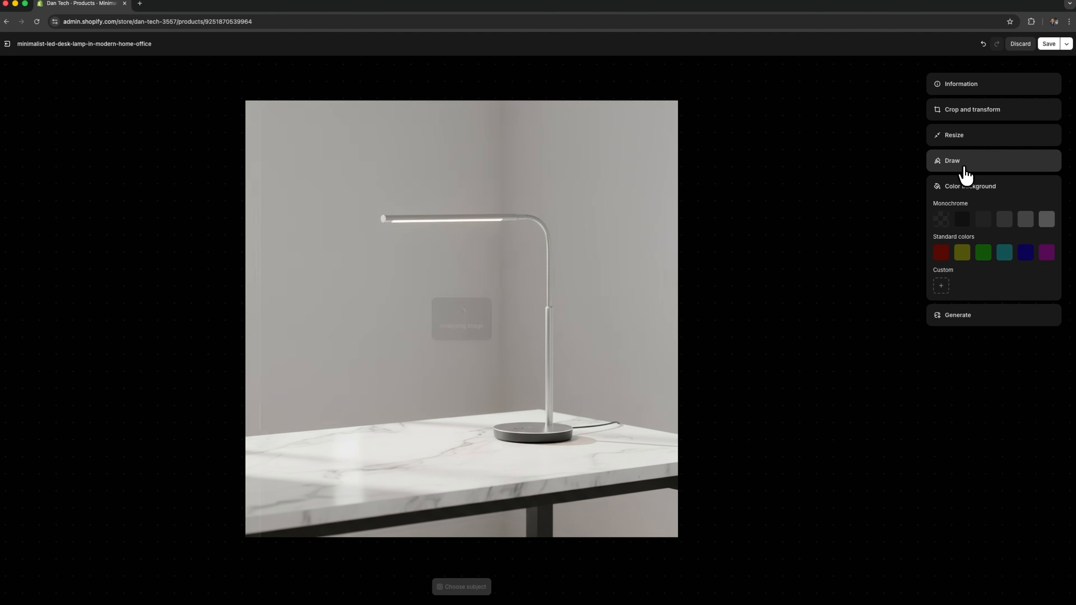
{"action": "left_click", "coordinate": [968, 137]}
{"action": "left_click", "coordinate": [968, 110]}
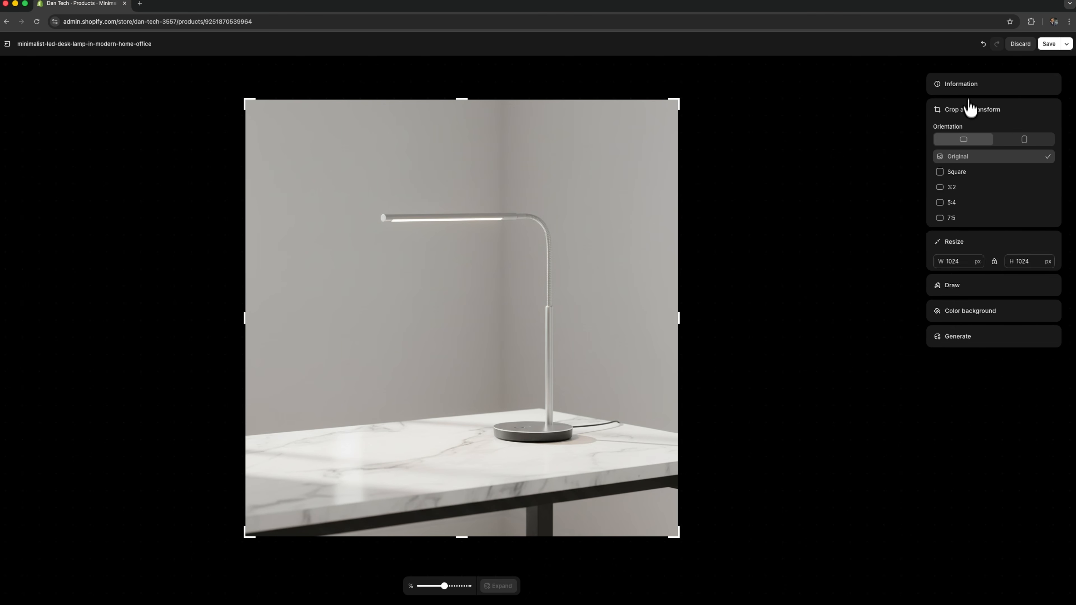
{"action": "left_click", "coordinate": [968, 87]}
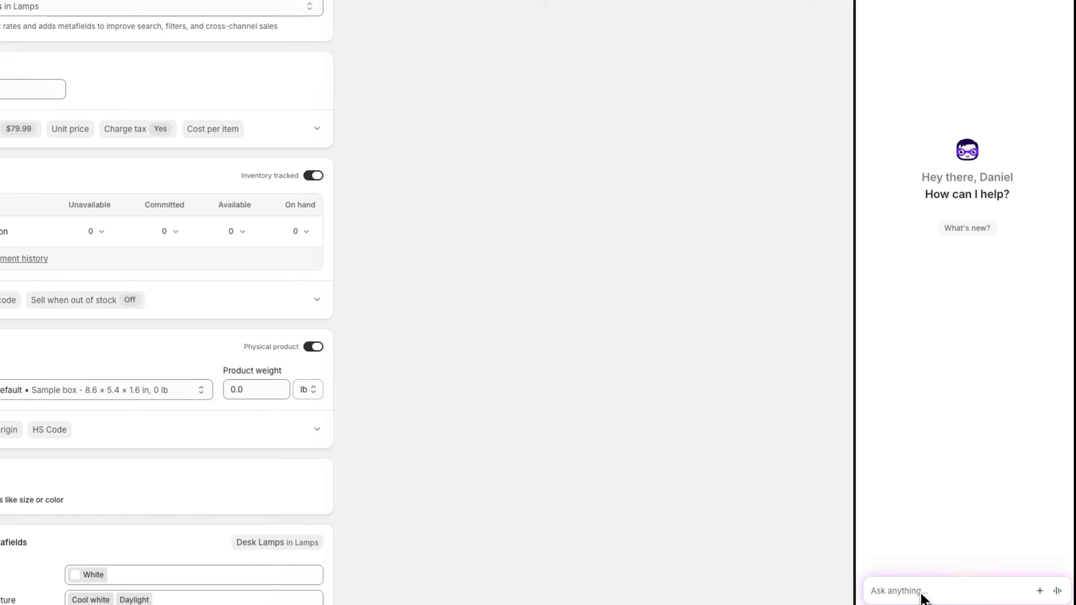
Step: Ask Sidekick for three lamp images: a touch-control close-up, a bedside-table lifestyle shot in a modern bedroom, and an adjustable-arm shot in a creative studio
{"action": "left_click", "coordinate": [972, 598]}
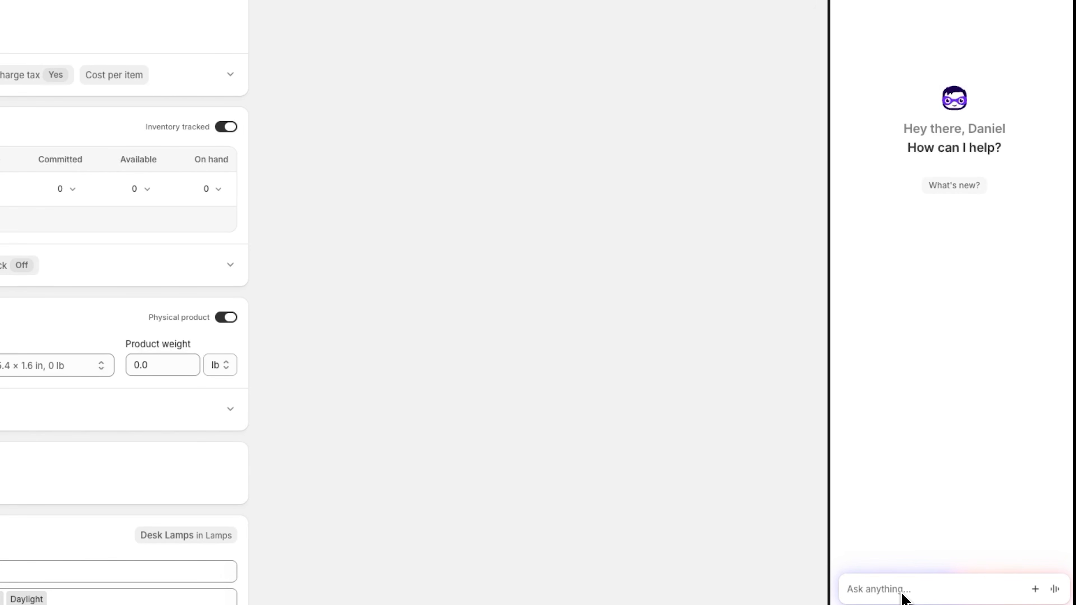
{"action": "type", "text": "A functional shot showing the lamp's adjustable arm in a creative studio environment, highlighting its flexibility.\""}
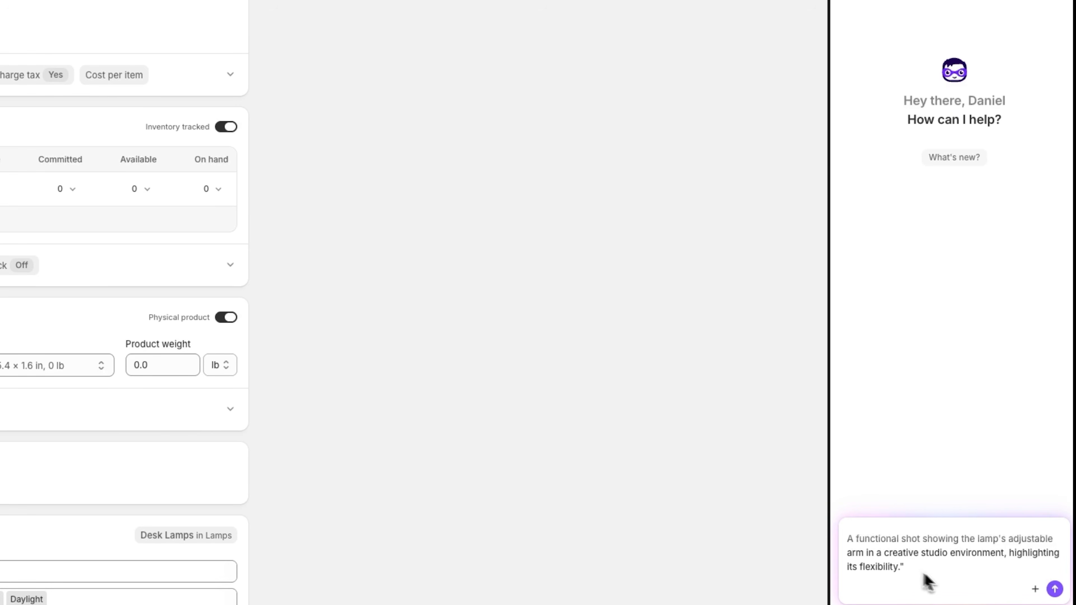
{"action": "left_click", "coordinate": [1055, 589]}
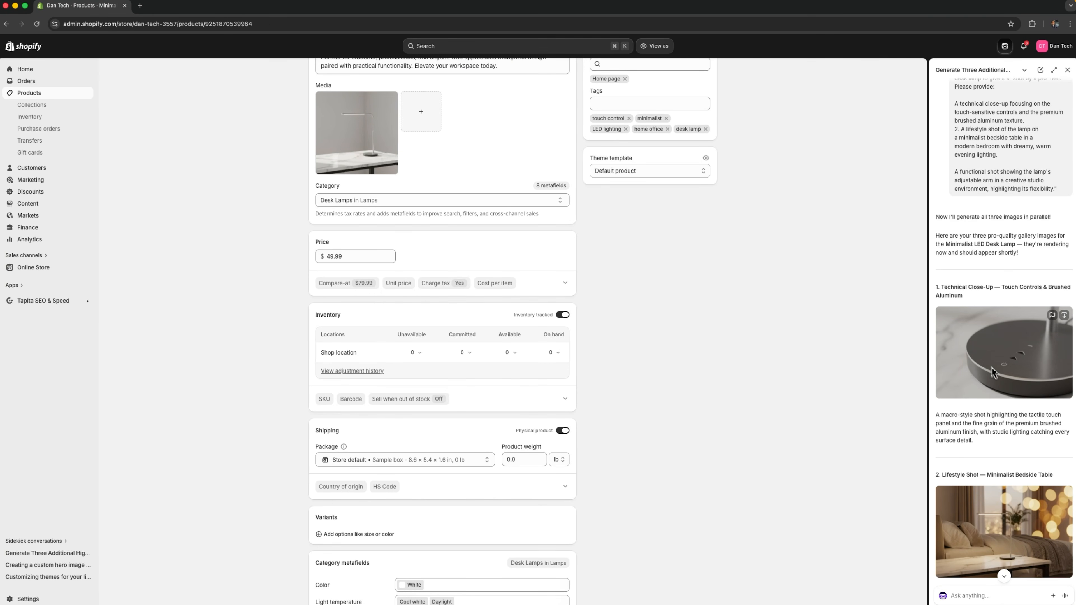
Step: Add the generated functional, lifestyle and technical close-up images to the lamp product's media
{"action": "scroll", "coordinate": [992, 359], "scroll_direction": "down", "scroll_amount": 3}
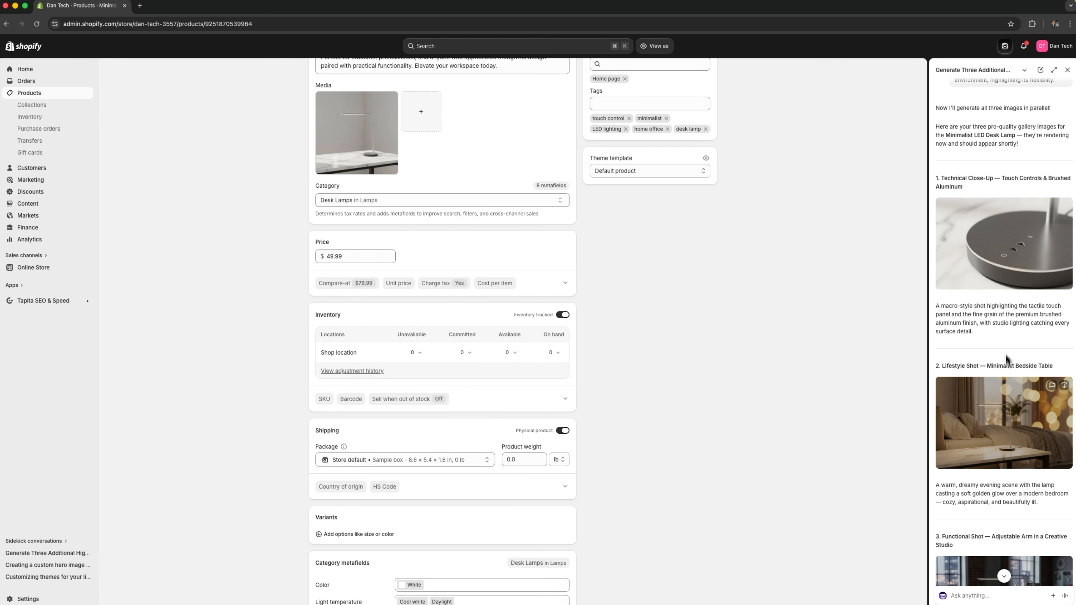
{"action": "scroll", "coordinate": [992, 400], "scroll_direction": "down", "scroll_amount": 1}
{"action": "scroll", "coordinate": [991, 386], "scroll_direction": "down", "scroll_amount": 5}
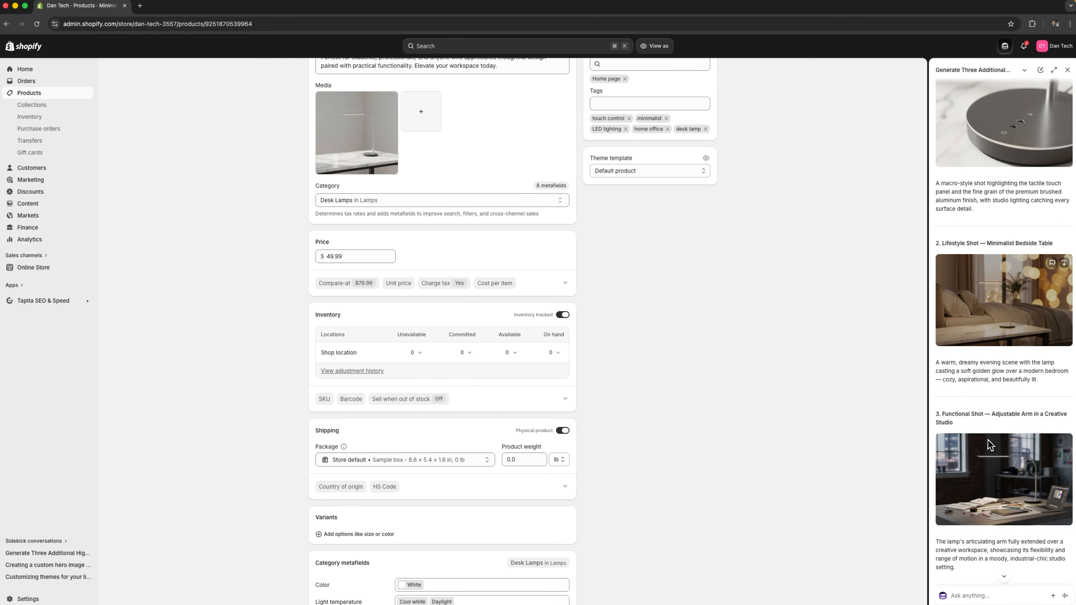
{"action": "left_click", "coordinate": [437, 125]}
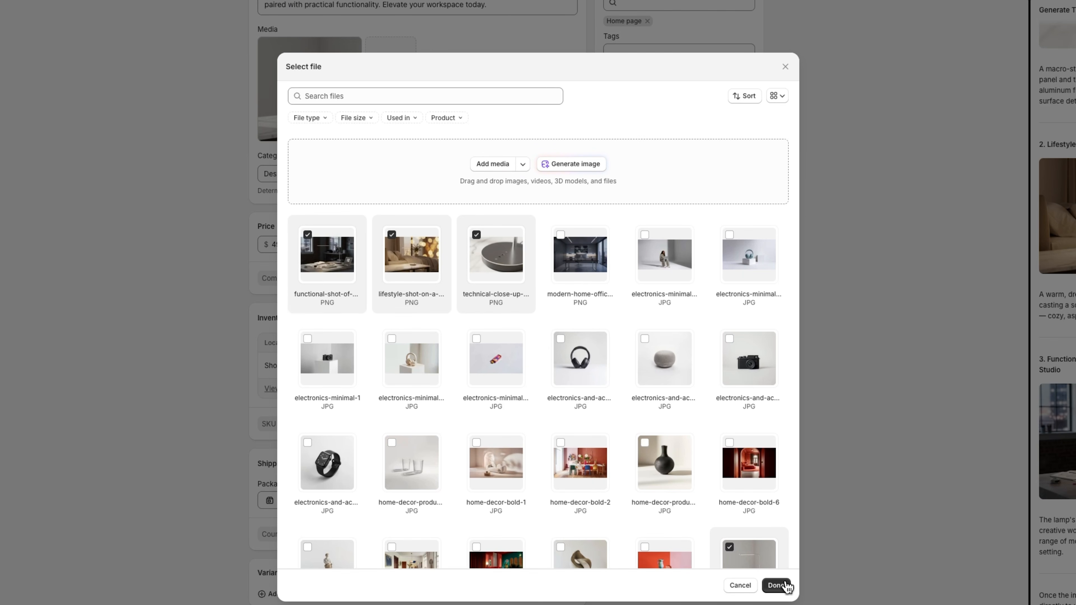
{"action": "left_click", "coordinate": [777, 586]}
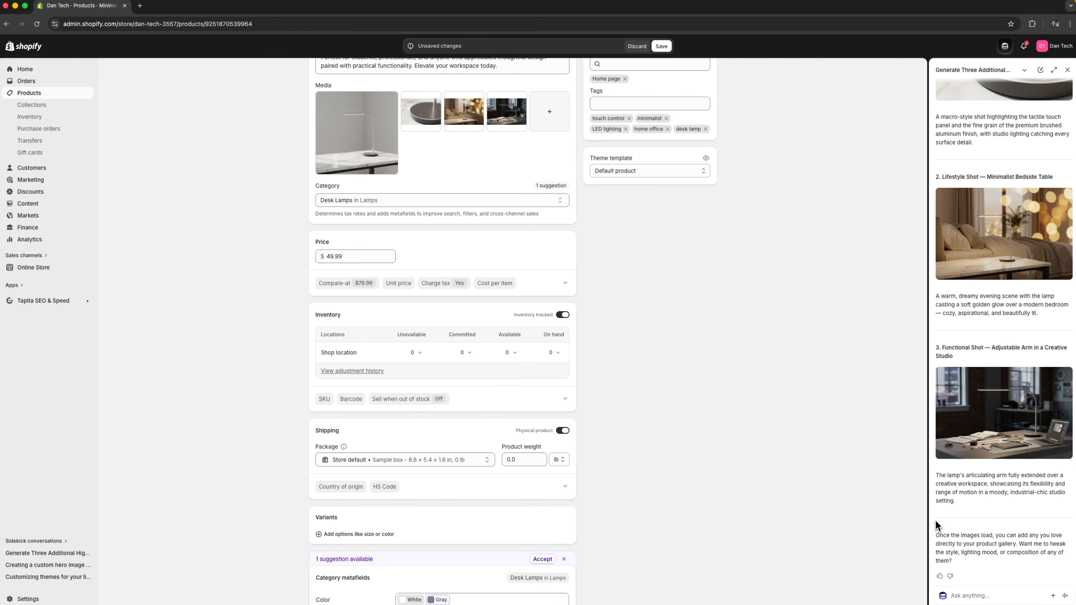
Step: Save the product and ask Sidekick for SEO-optimized alt text for each gallery image, focusing on keywords like 'minimalist LED lamp' and 'adjustable office lighting'
{"action": "key", "text": "super+s"}
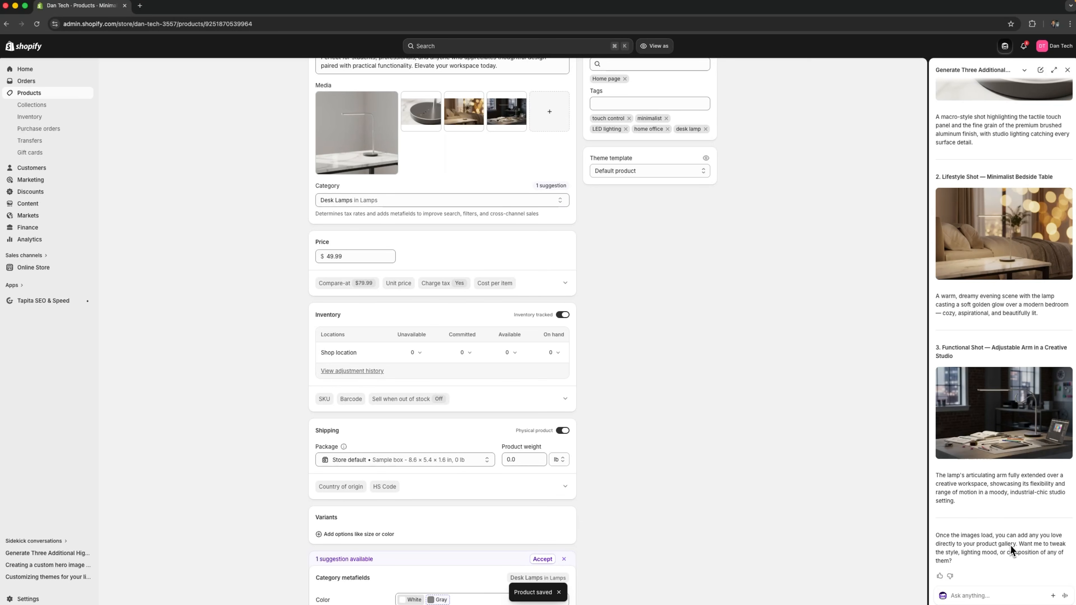
{"action": "left_click", "coordinate": [982, 595]}
{"action": "key", "text": "super+v"}
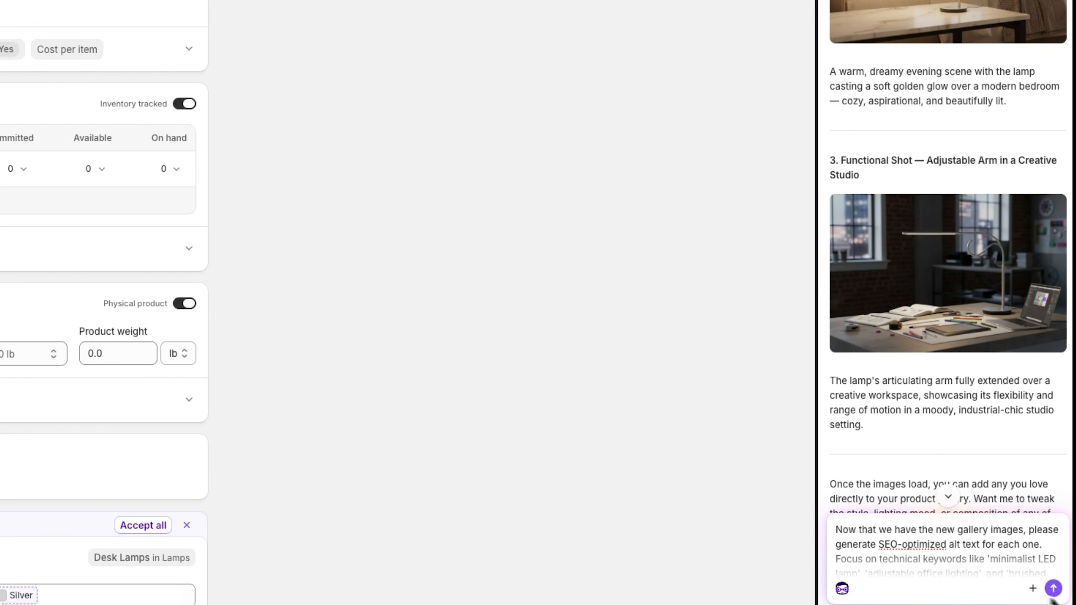
{"action": "left_click", "coordinate": [1065, 596]}
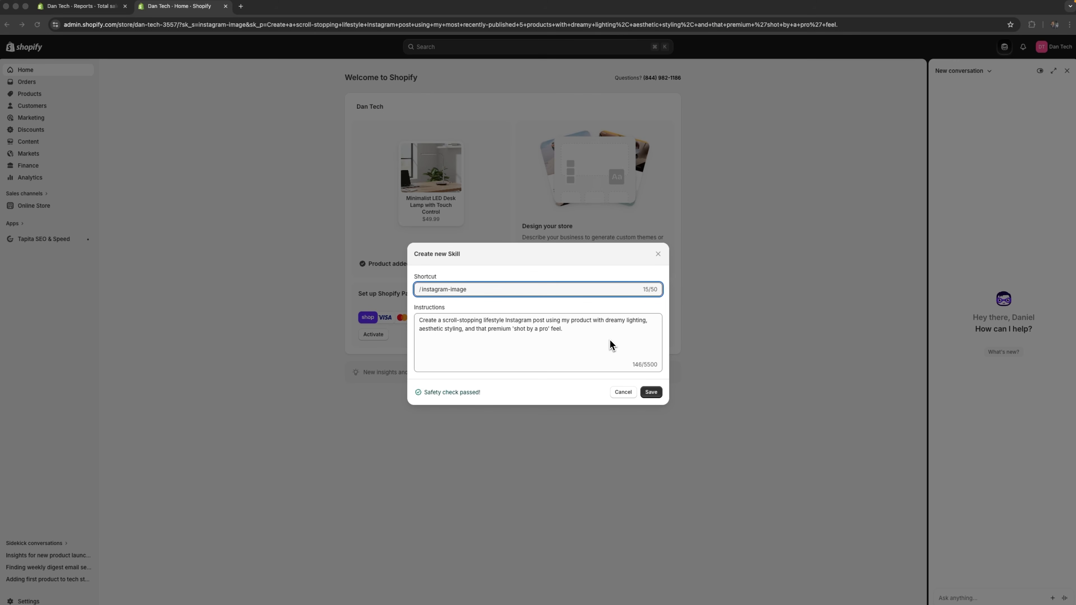
Step: Run the /instagram-image skill in Sidekick to create a lifestyle Instagram image of the lamp, and start Sidekick's voice mode
{"action": "left_click", "coordinate": [1064, 598]}
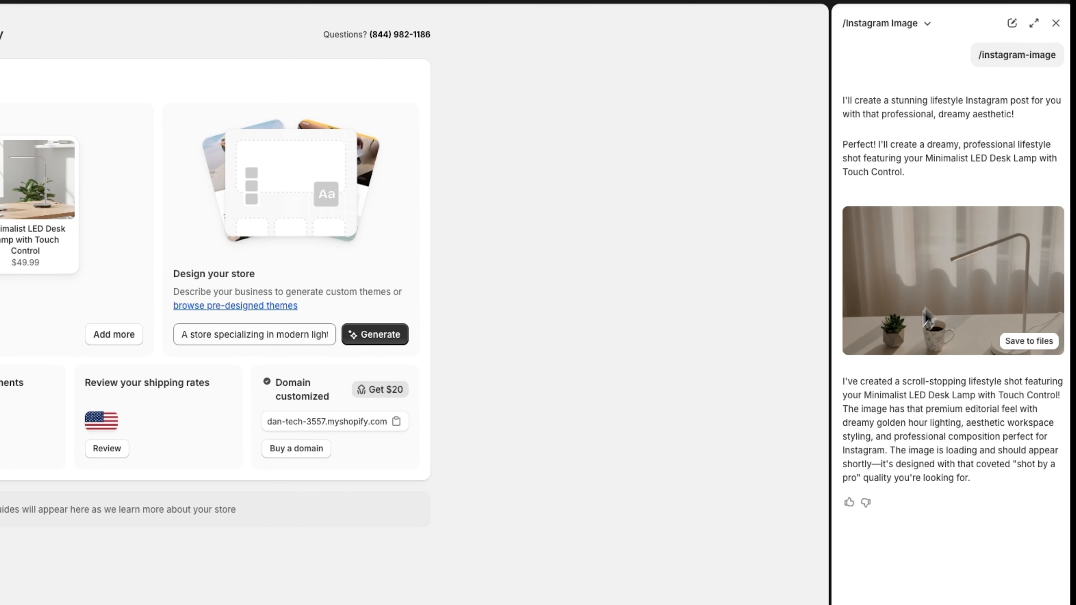
{"action": "mouse_move", "coordinate": [954, 365]}
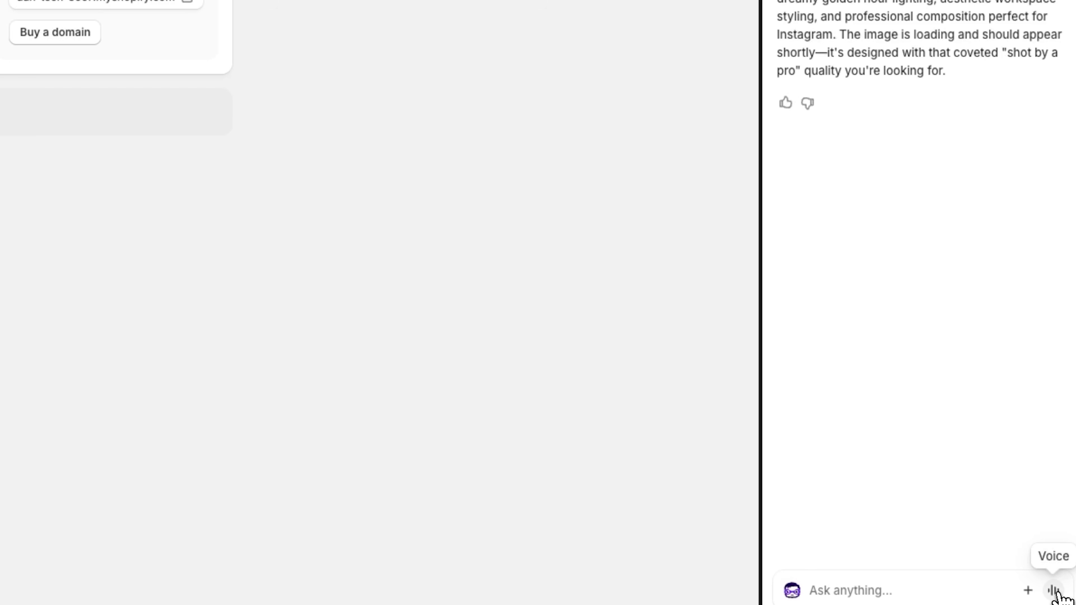
{"action": "left_click", "coordinate": [1054, 591]}
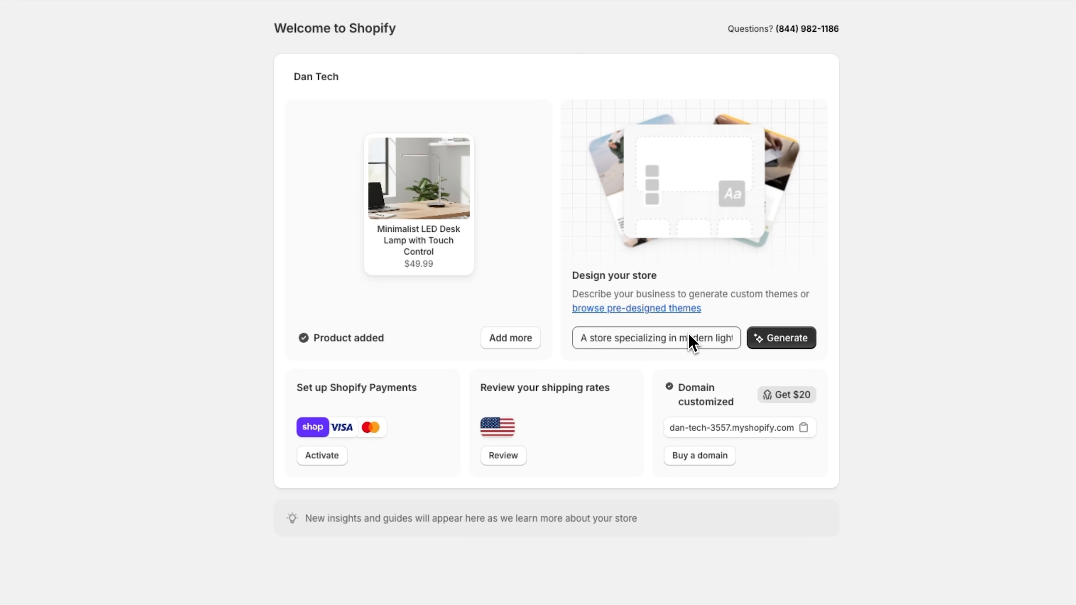
Step: Generate store designs from the description "A store specializing in modern lighting solutions for workspaces."
{"action": "left_click", "coordinate": [778, 349]}
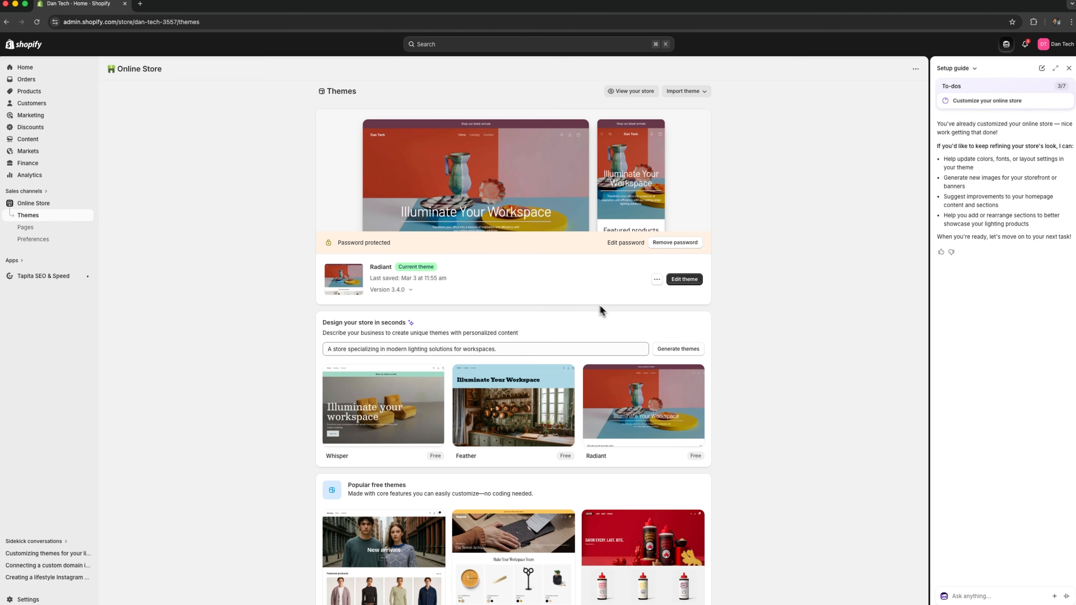
Step: Replace the business description with a high-end electronics store request covering theme color palette and 'About Us' page layout, and generate new themes
{"action": "left_click", "coordinate": [521, 349]}
{"action": "key", "text": "super+a"}
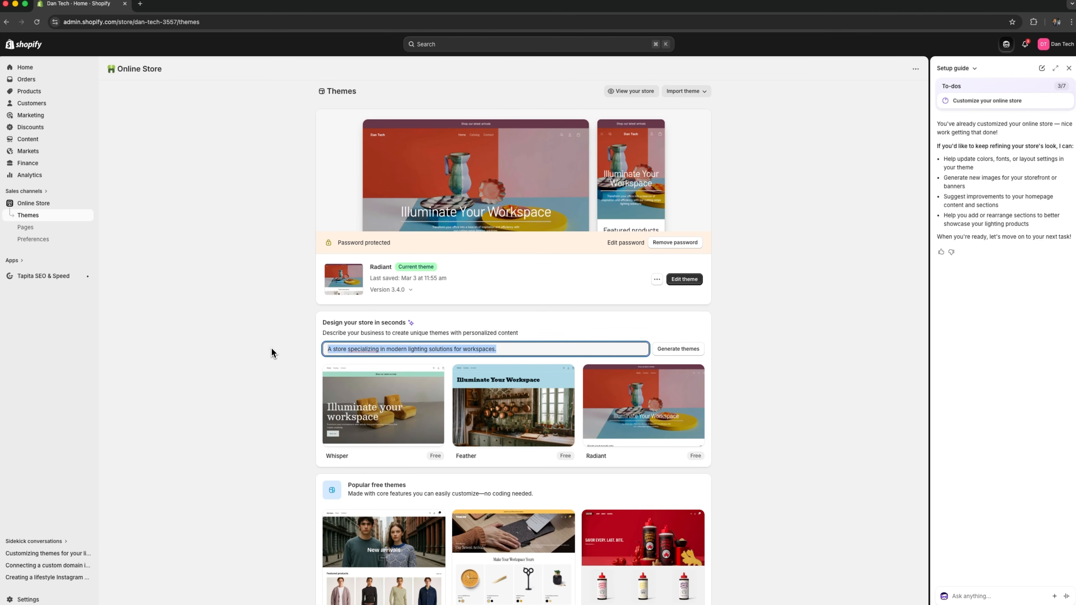
{"action": "key", "text": "super+v"}
{"action": "key", "text": "Up"}
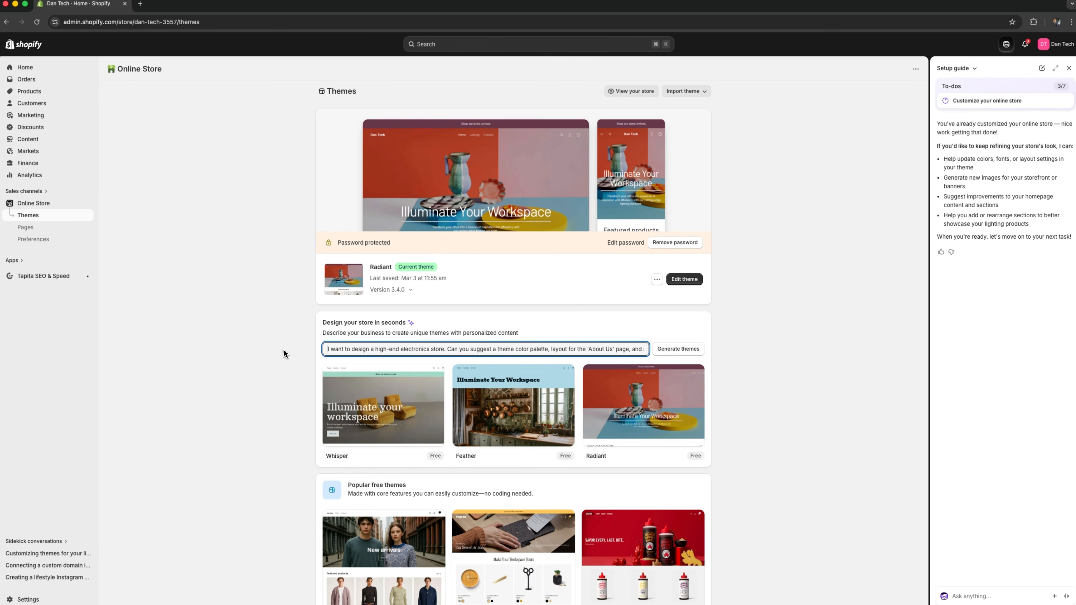
{"action": "scroll", "coordinate": [621, 350], "scroll_direction": "down", "scroll_amount": 1}
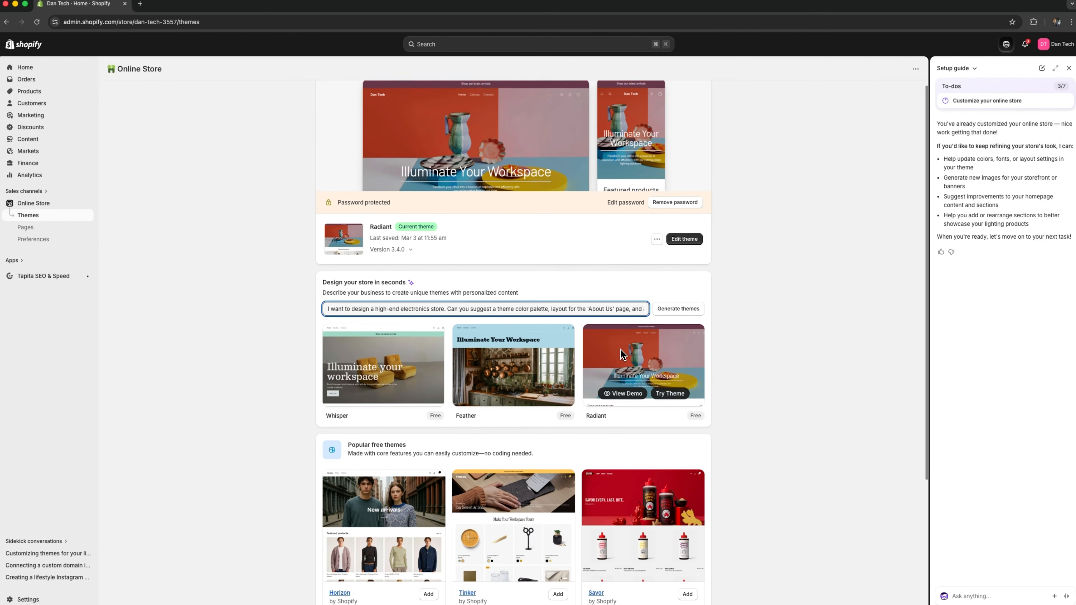
{"action": "left_click", "coordinate": [620, 309]}
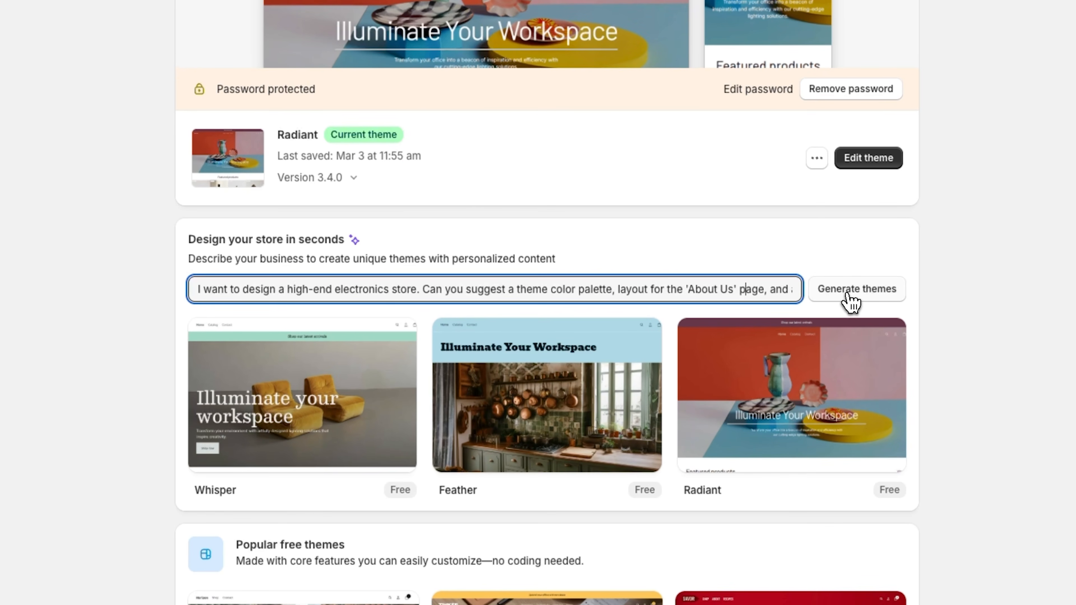
{"action": "left_click", "coordinate": [849, 294]}
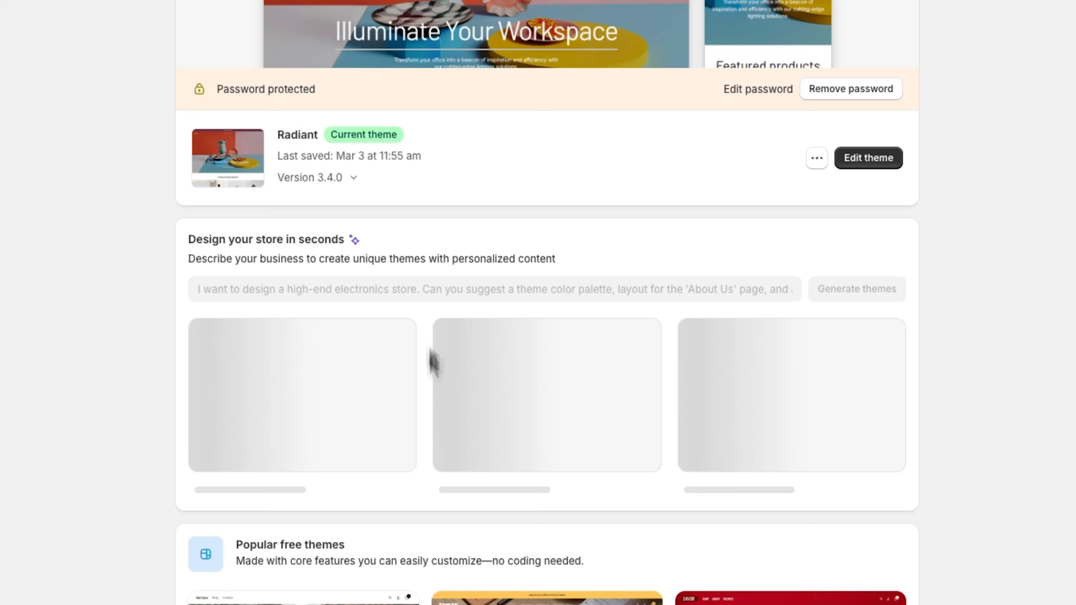
Step: Preview the demo of the generated Whisper theme and apply it to the store
{"action": "left_click", "coordinate": [265, 449]}
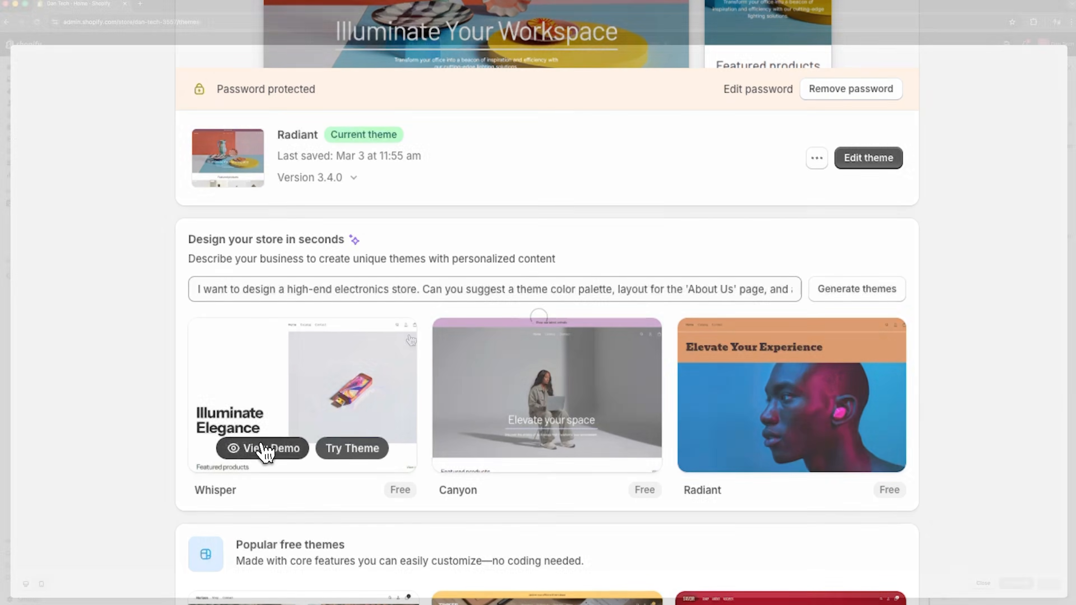
{"action": "scroll", "coordinate": [658, 358], "scroll_direction": "down", "scroll_amount": 5}
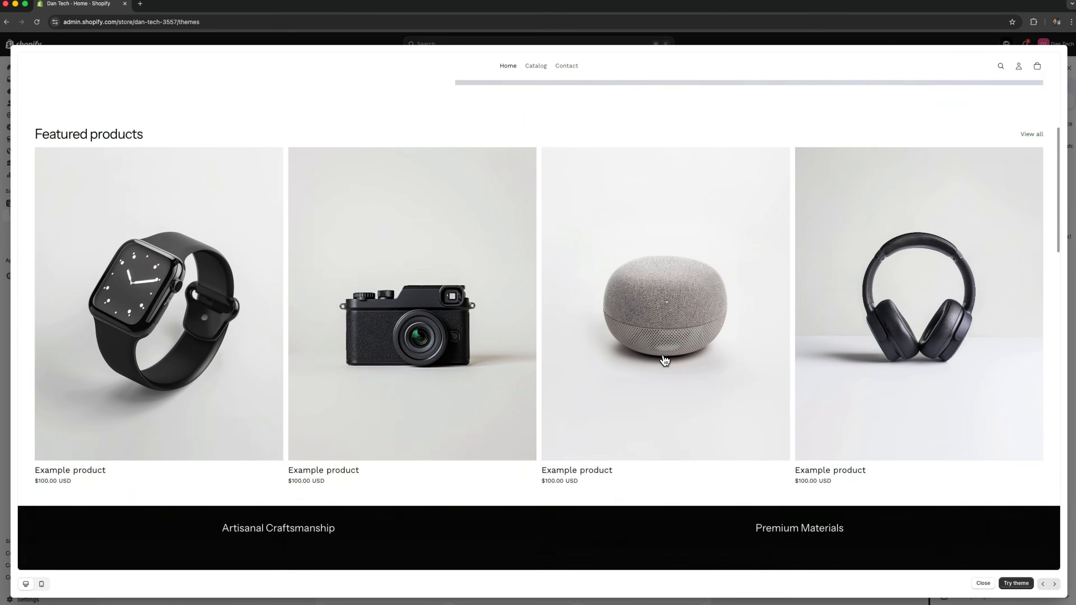
{"action": "scroll", "coordinate": [663, 360], "scroll_direction": "down", "scroll_amount": 10}
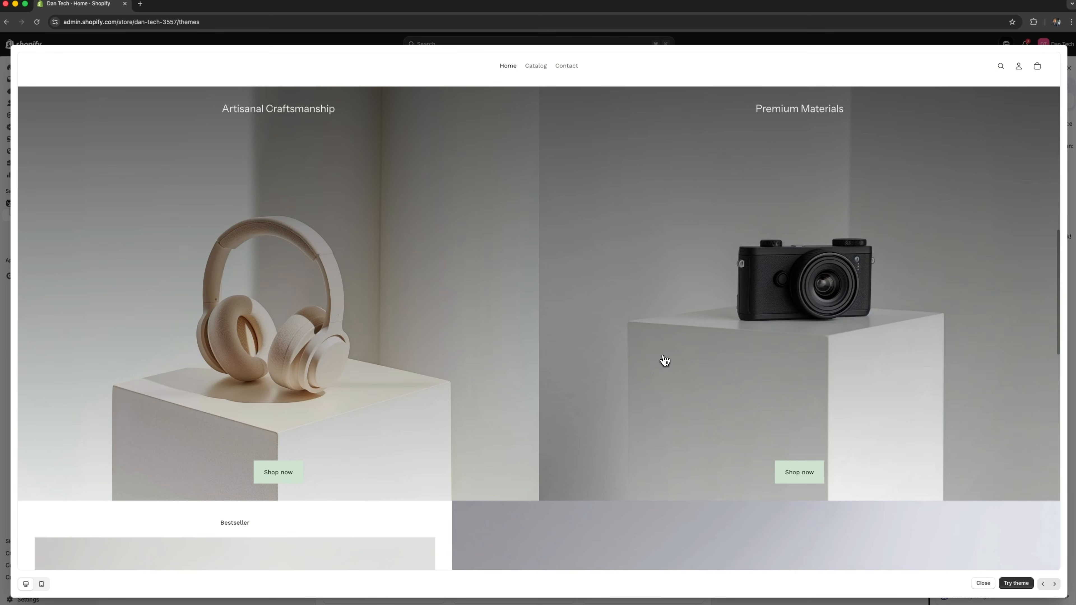
{"action": "left_click", "coordinate": [1019, 585]}
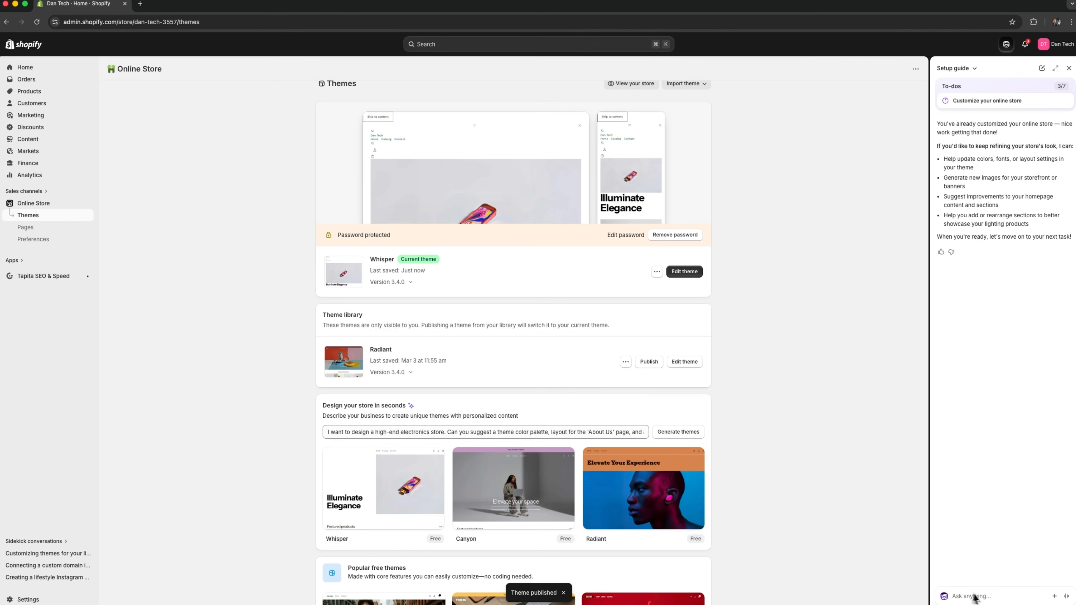
Step: Ask Sidekick for a high-end electronics theme color palette, an 'About Us' page layout, and a technical specifications block for the lamp
{"action": "left_click", "coordinate": [984, 597]}
{"action": "type", "text": "I want to design a high-end electronics store. Can you suggest a theme color palette, layout for the 'About Us' page, and add a technical specifications block for my lamp?"}
{"action": "scroll", "coordinate": [941, 566], "scroll_direction": "up", "scroll_amount": 2}
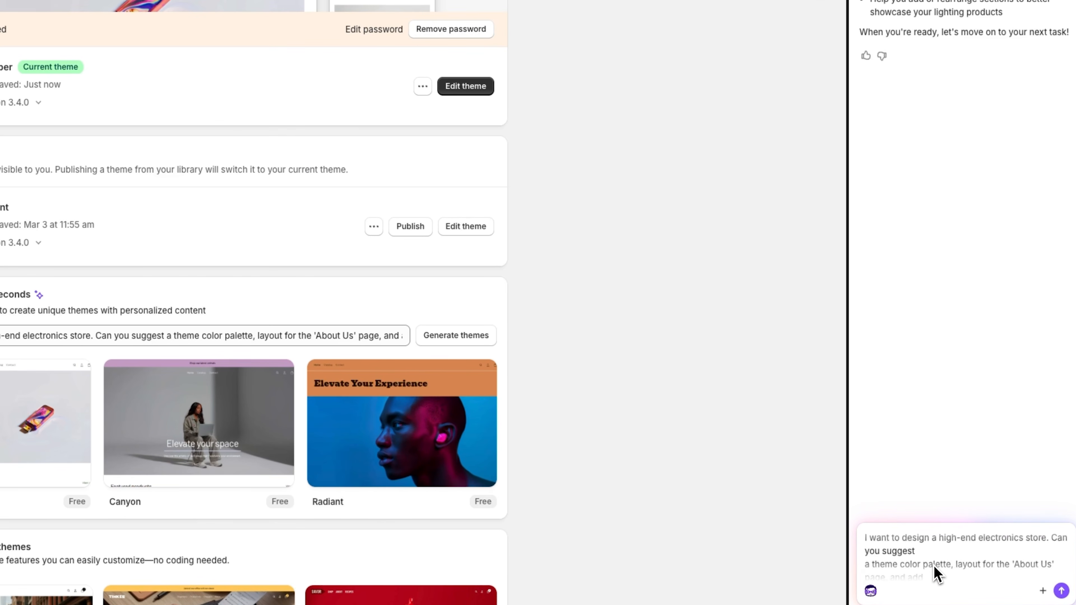
{"action": "scroll", "coordinate": [919, 564], "scroll_direction": "down", "scroll_amount": 1}
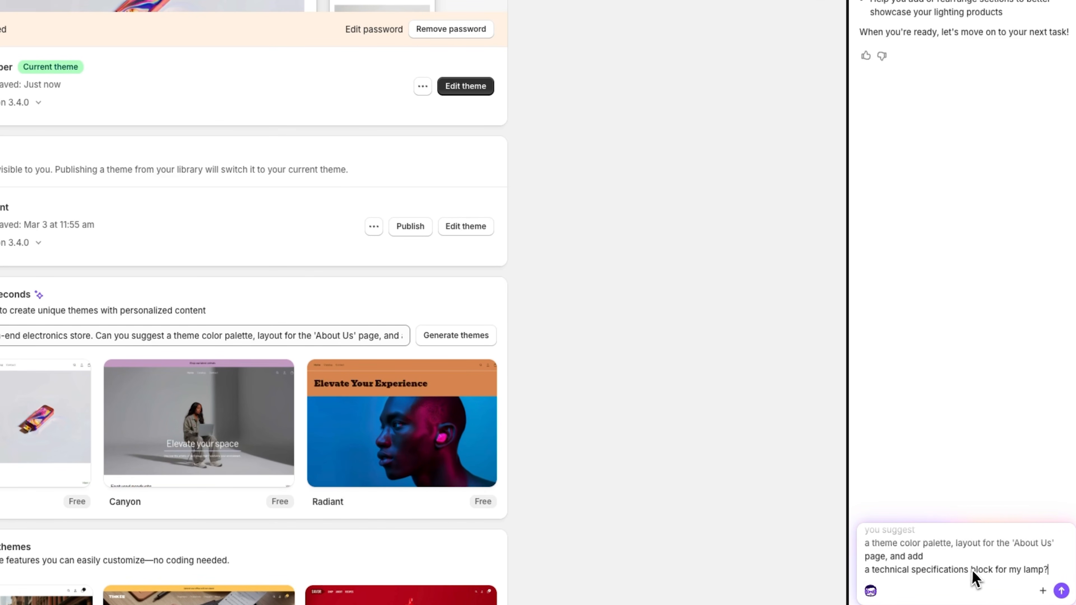
{"action": "left_click", "coordinate": [1062, 591]}
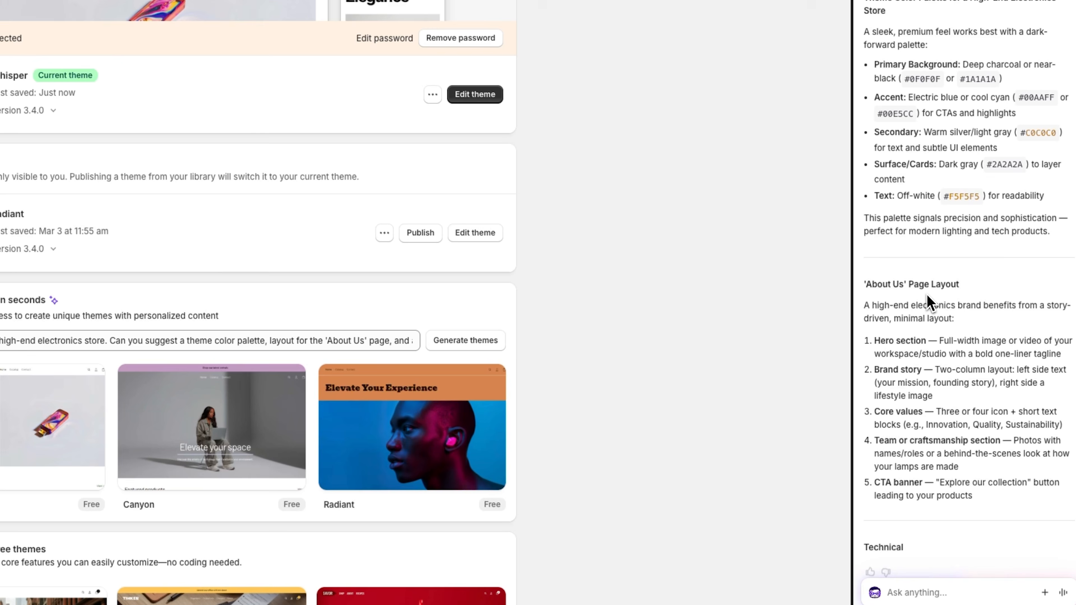
Step: Ask Sidekick to apply the palette and set up the proposed 'About Us' page with the mission statement 'Illuminating modern spaces with precision and style'
{"action": "scroll", "coordinate": [928, 301], "scroll_direction": "down", "scroll_amount": 3}
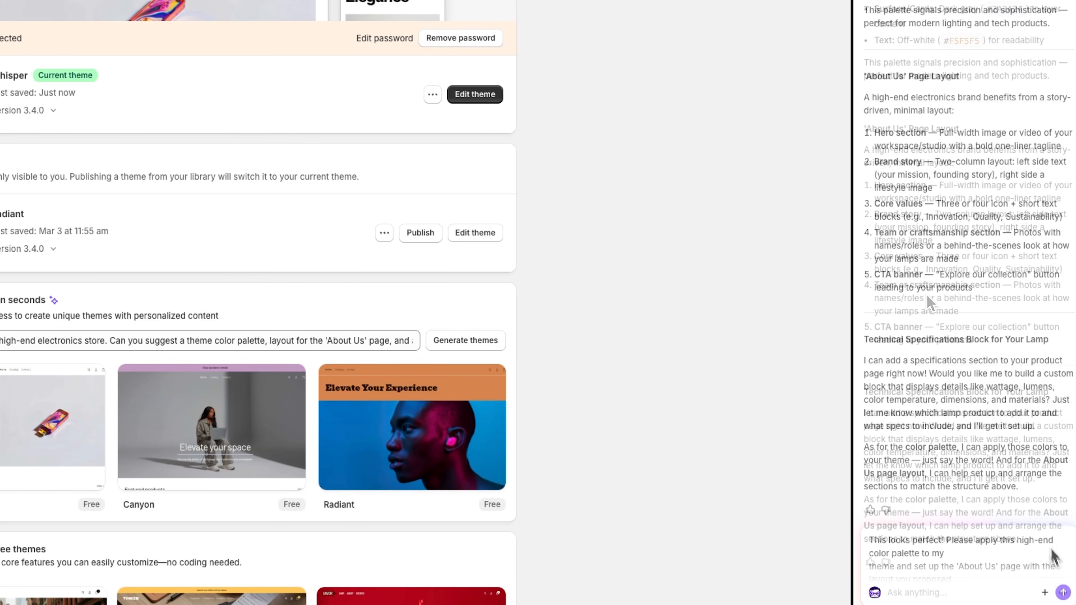
{"action": "left_click", "coordinate": [1063, 592]}
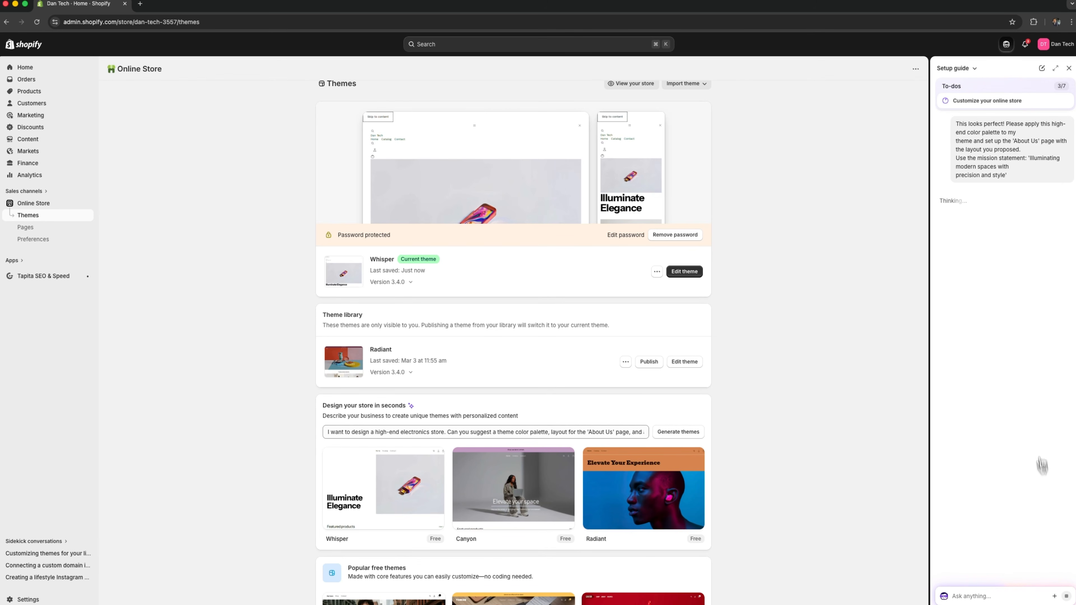
Step: Open the Online Store Editor and ask Sidekick to set up the 'About Us' page and add the technical specifications block to the lamp's product page
{"action": "left_click", "coordinate": [990, 253]}
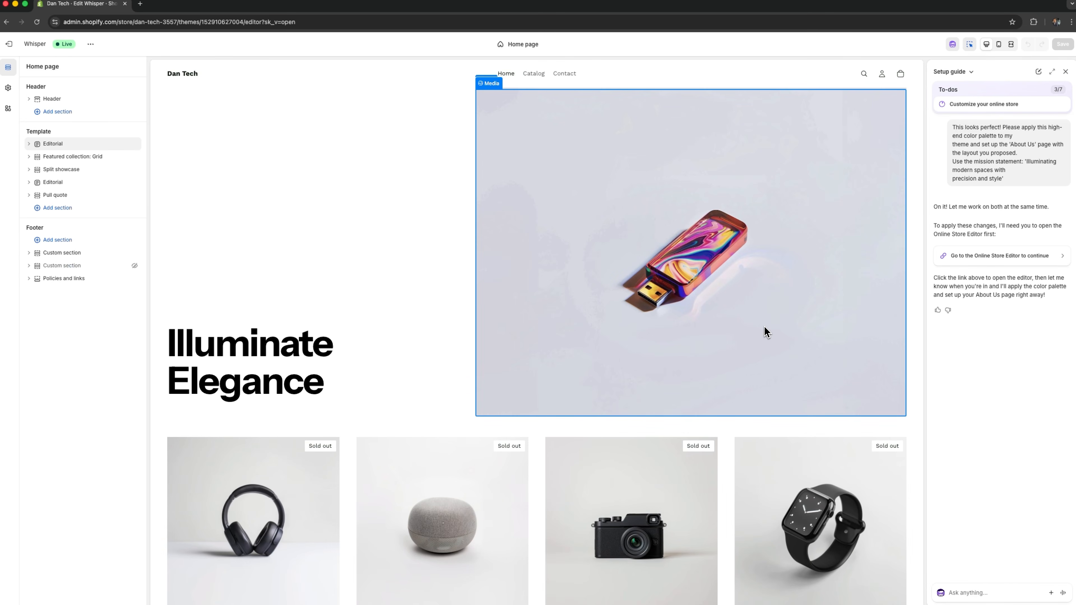
{"action": "left_click", "coordinate": [980, 594]}
{"action": "key", "text": "super+v"}
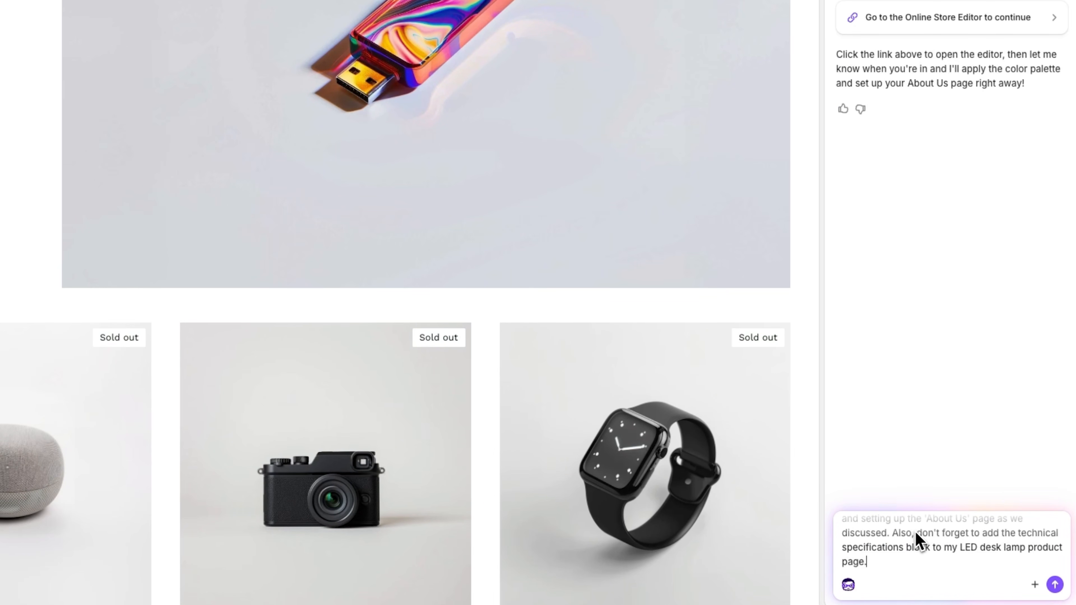
{"action": "key", "text": "Return"}
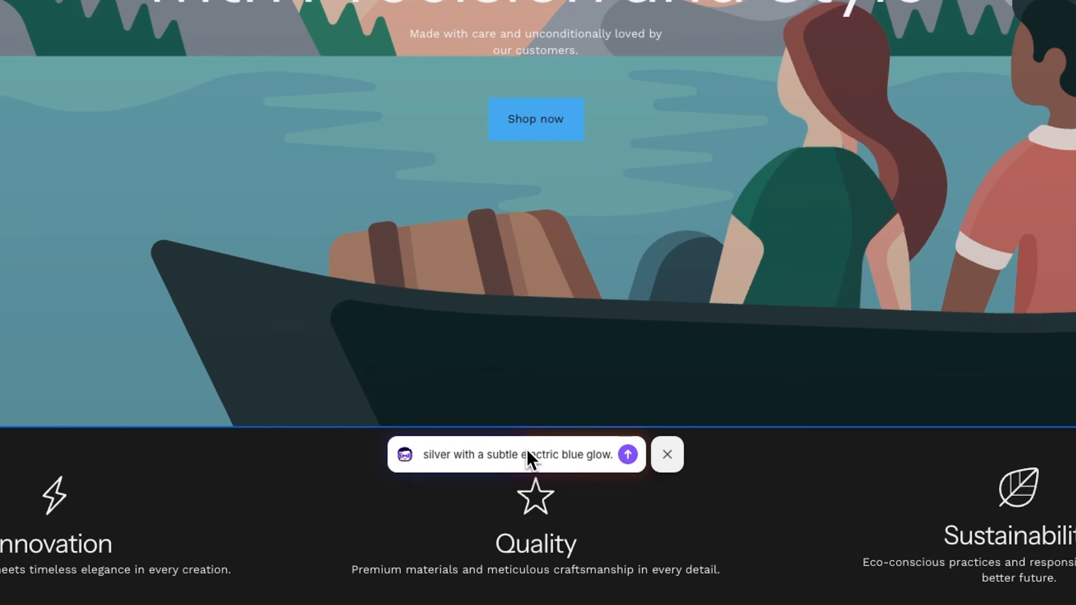
Step: Submit the inline Sidekick request for the selected 'About Us' page section, specifying silver with a subtle electric blue glow
{"action": "left_click", "coordinate": [628, 455]}
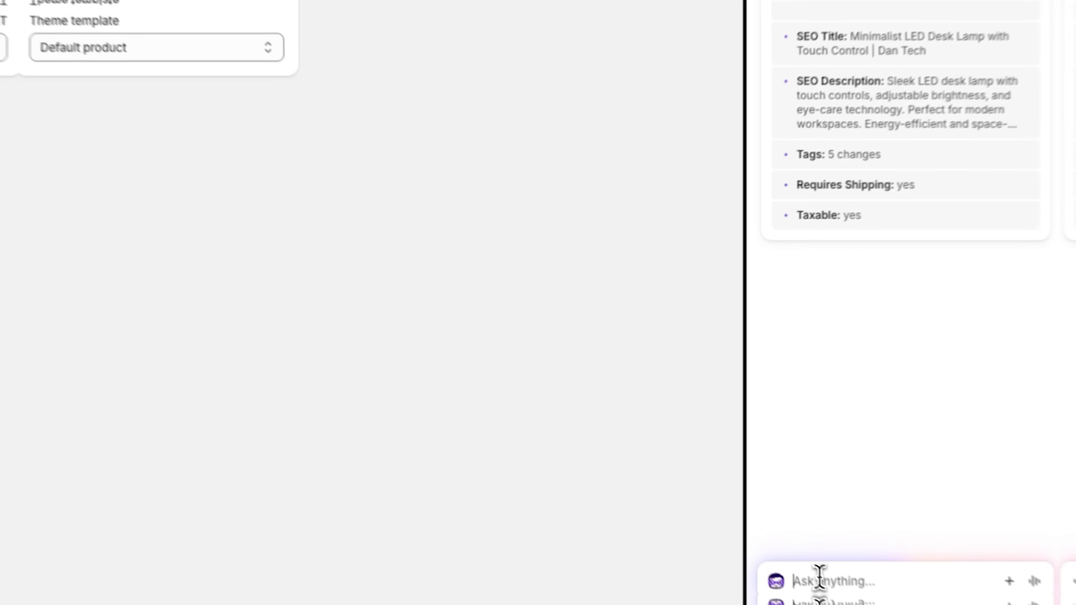
Step: Ask Sidekick for a high-quality, professional image of the minimalist LED desk lamp, and open the lamp's product image for editing
{"action": "type", "text": "That looks great. Now, generate a high-quality, professional product image for this minimalist LED desk lamp. Show it placed on a modern wooden desk in a bright, clean home office environment."}
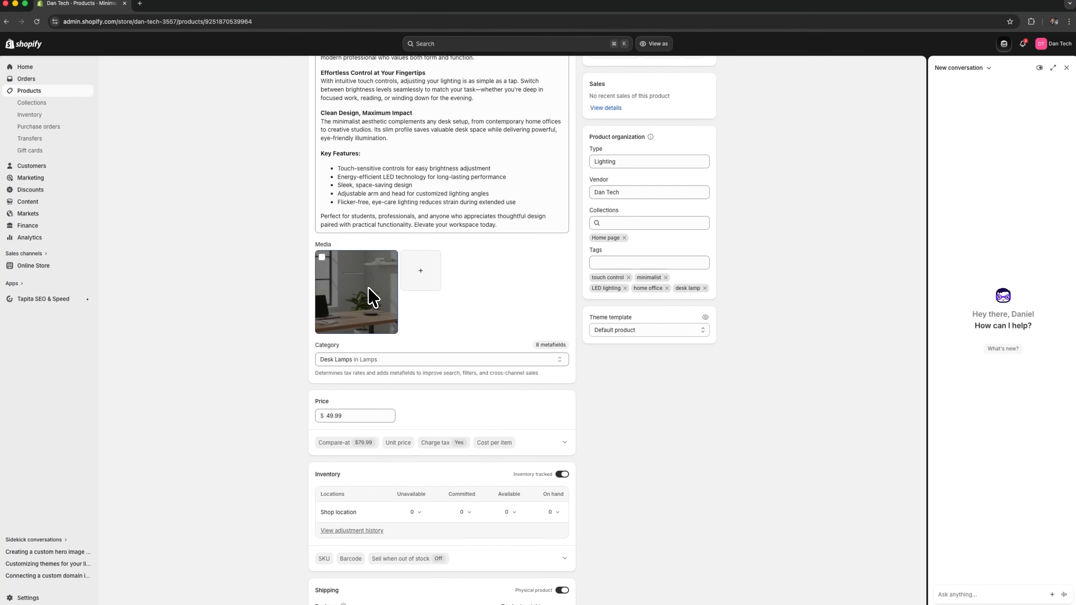
{"action": "left_click", "coordinate": [369, 297]}
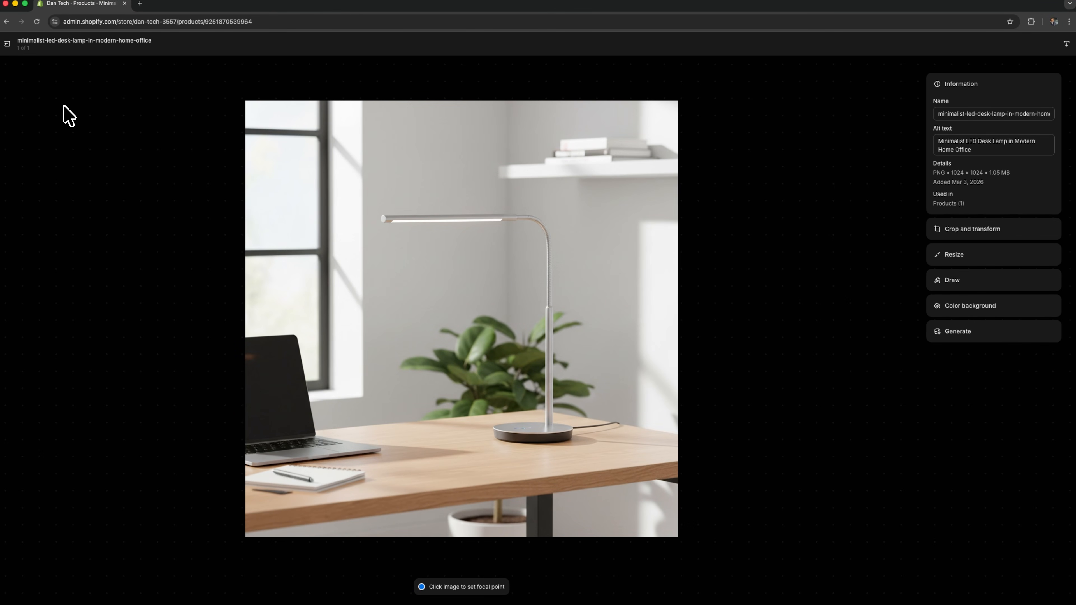